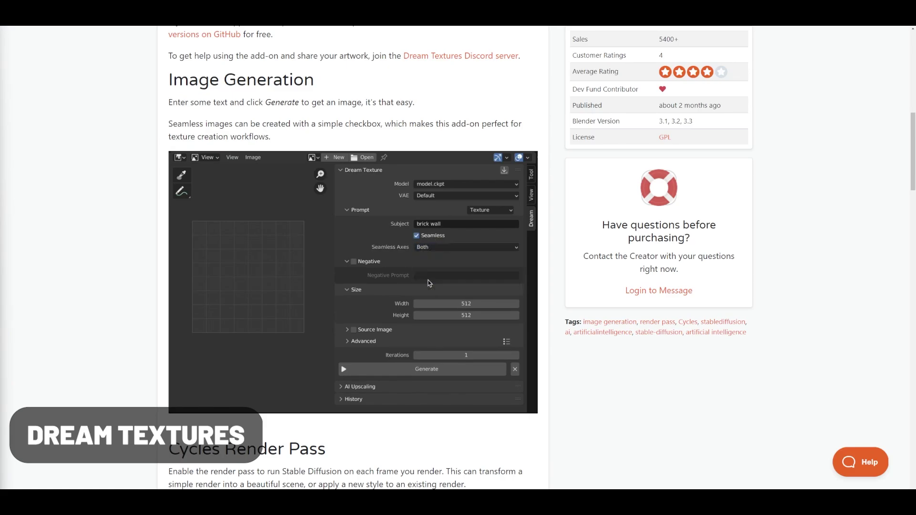
Scroll the Dream Textures page down to Cycles Render Pass, then browse BlenderKit's model grid
{"action": "scroll", "coordinate": [353, 258], "scroll_direction": "down", "scroll_amount": 8}
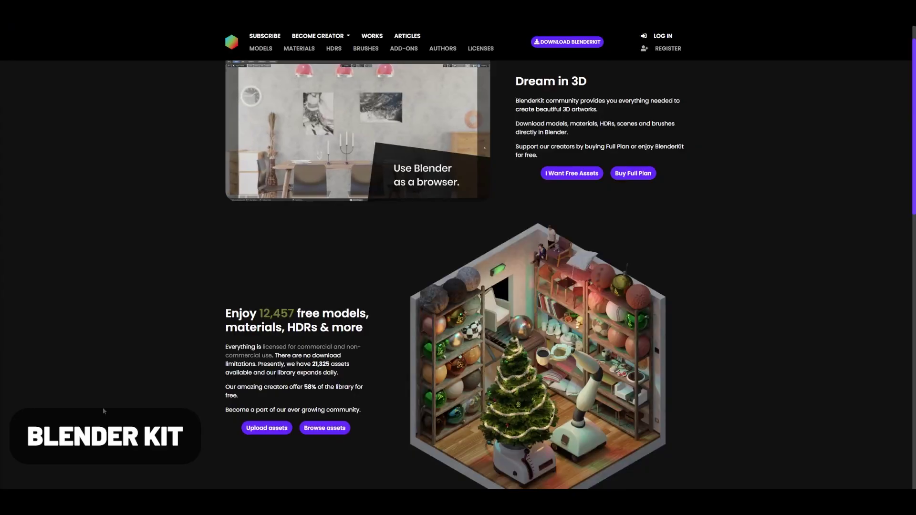
{"action": "scroll", "coordinate": [116, 405], "scroll_direction": "down", "scroll_amount": 6}
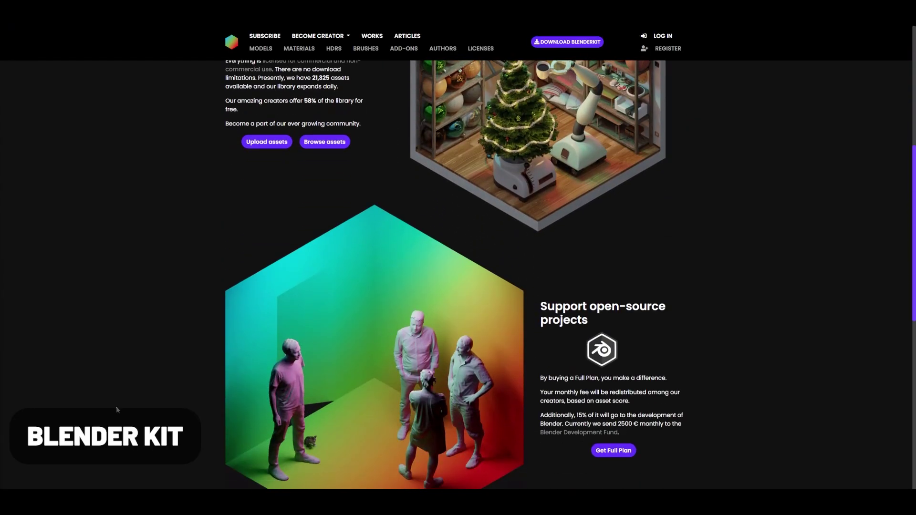
{"action": "scroll", "coordinate": [116, 406], "scroll_direction": "up", "scroll_amount": 7}
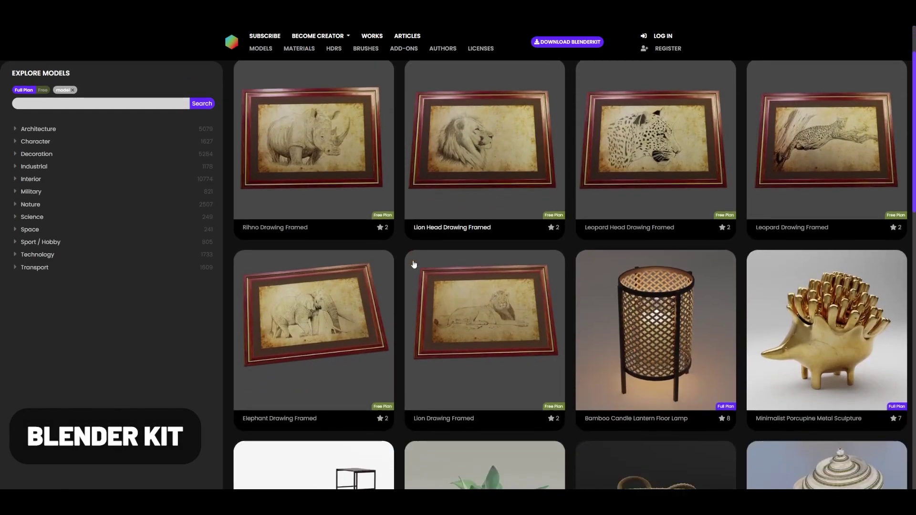
{"action": "scroll", "coordinate": [413, 262], "scroll_direction": "down", "scroll_amount": 6}
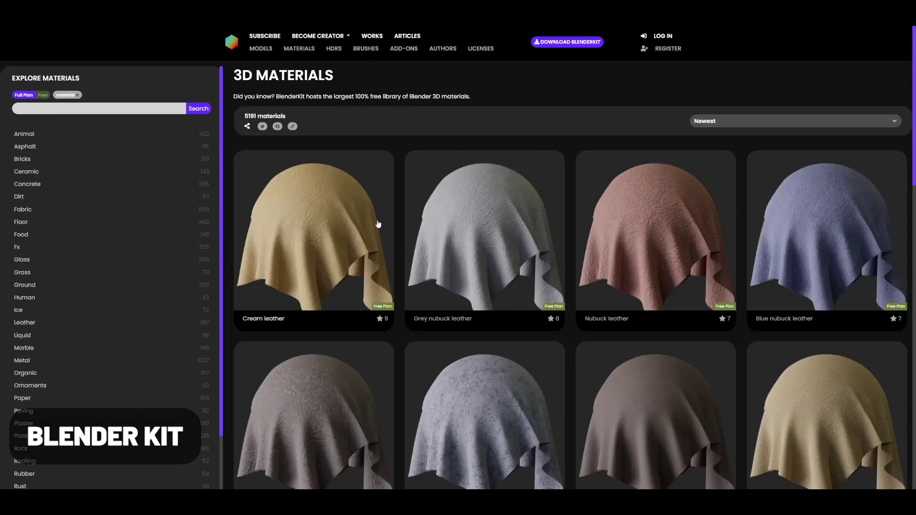
{"action": "scroll", "coordinate": [380, 227], "scroll_direction": "down", "scroll_amount": 12}
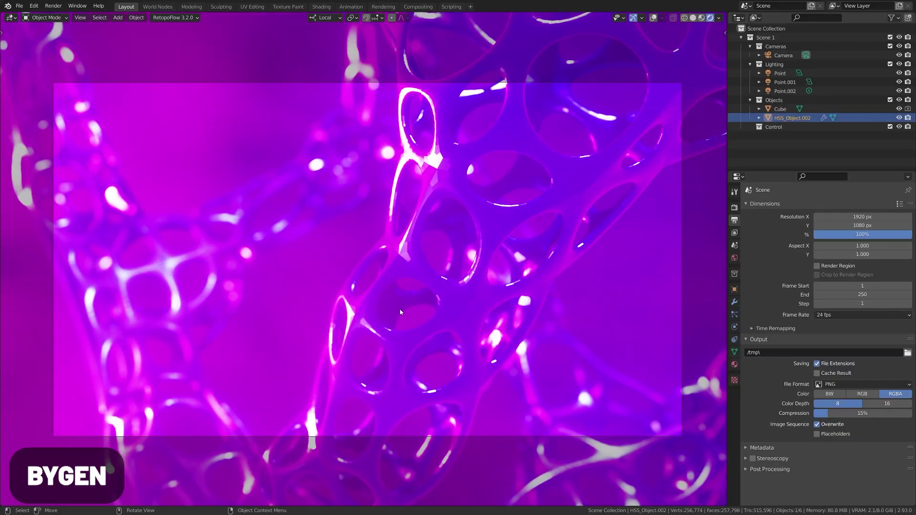
Switch the head mesh's BY-GEN Modify Mode to FX - Pixelate
{"action": "scroll", "coordinate": [396, 305], "scroll_direction": "up", "scroll_amount": 2}
{"action": "scroll", "coordinate": [396, 306], "scroll_direction": "down", "scroll_amount": 4}
{"action": "scroll", "coordinate": [394, 306], "scroll_direction": "down", "scroll_amount": 2}
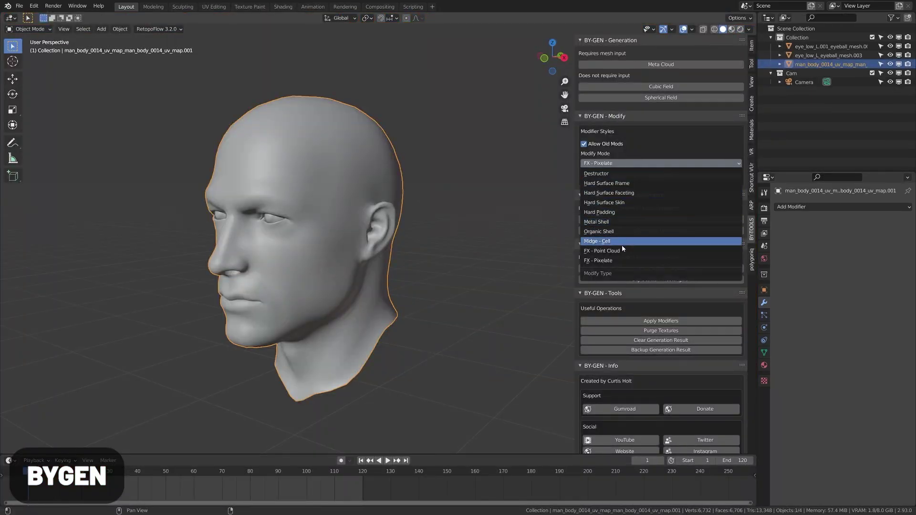
{"action": "left_click", "coordinate": [622, 260]}
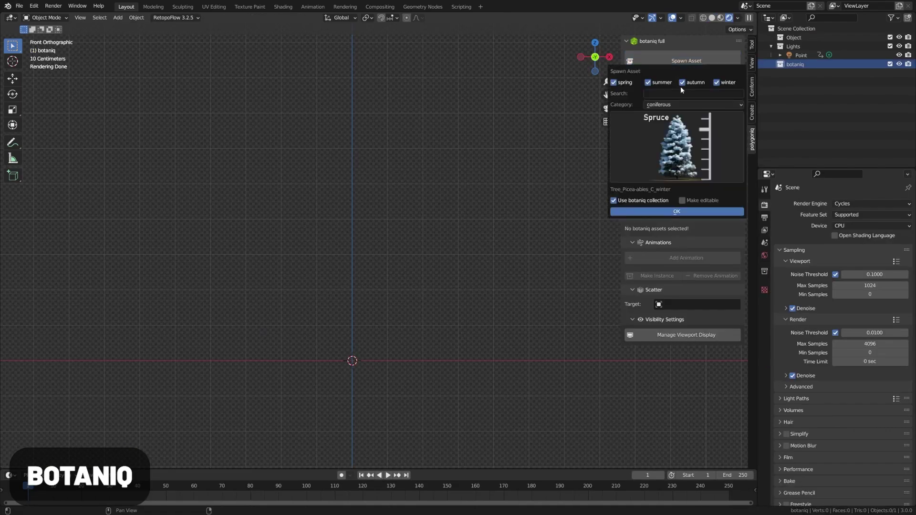
Spawn a Cedrus (A) cedar tree from botaniq and move it left along X
{"action": "left_click", "coordinate": [677, 146]}
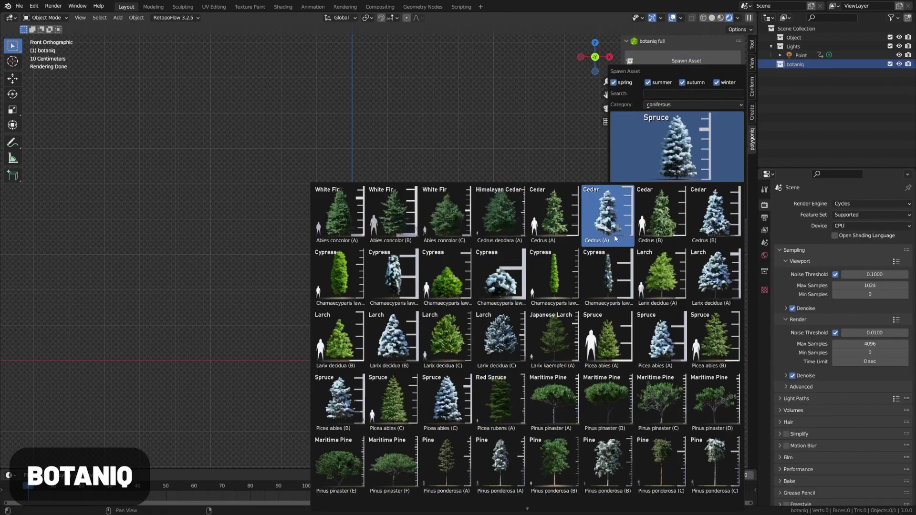
{"action": "left_click", "coordinate": [553, 215]}
{"action": "left_click", "coordinate": [677, 211]}
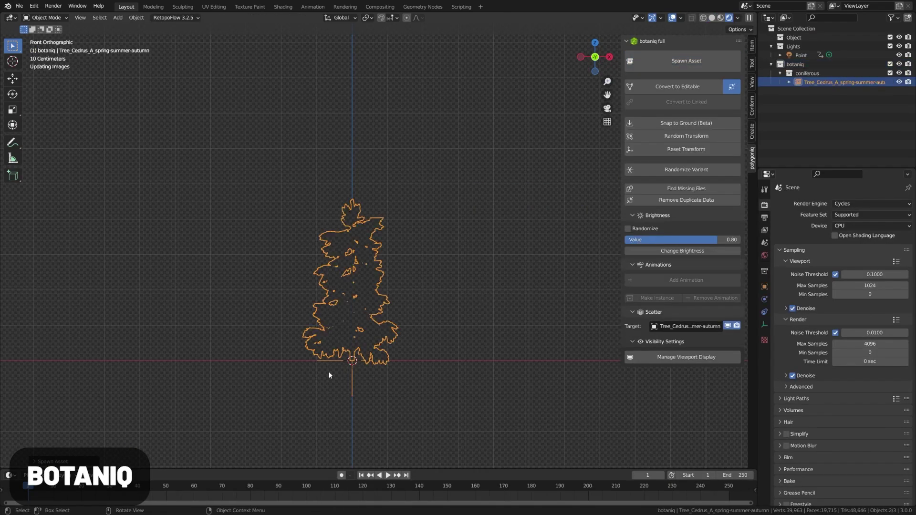
{"action": "key", "text": "g"}
{"action": "key", "text": "x"}
{"action": "left_click", "coordinate": [219, 378]}
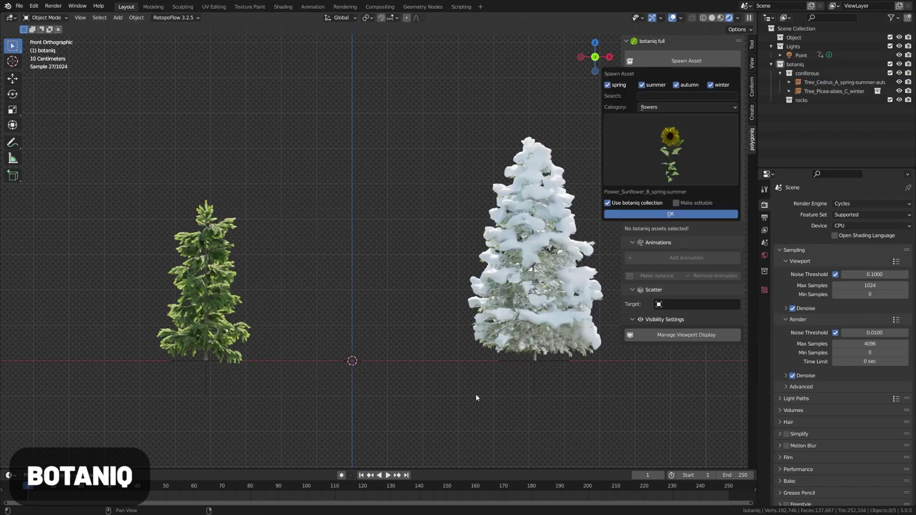
Spawn the sunflower at the origin and frame the plants in perspective
{"action": "key", "text": "Return"}
{"action": "key", "text": "KP_Decimal"}
{"action": "middle_click_drag", "start_coordinate": [354, 368], "coordinate": [582, 304]}
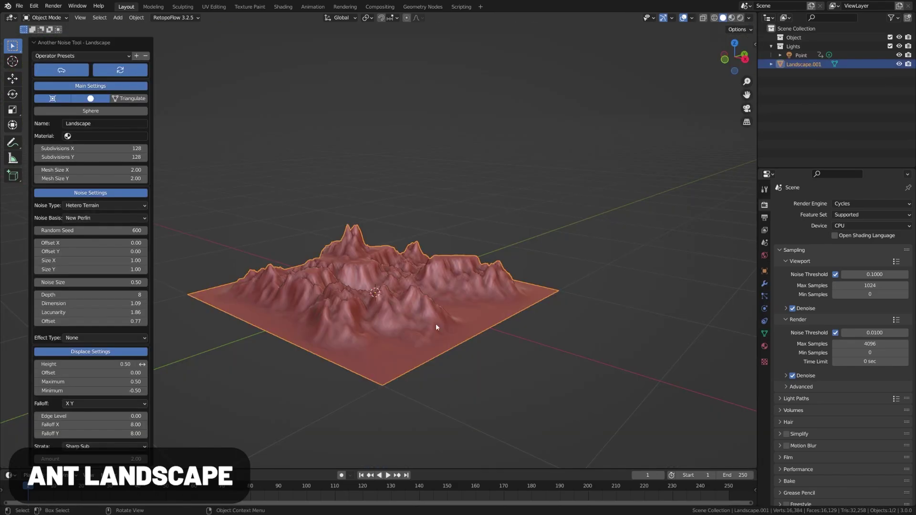
{"action": "middle_click_drag", "start_coordinate": [437, 323], "coordinate": [394, 326]}
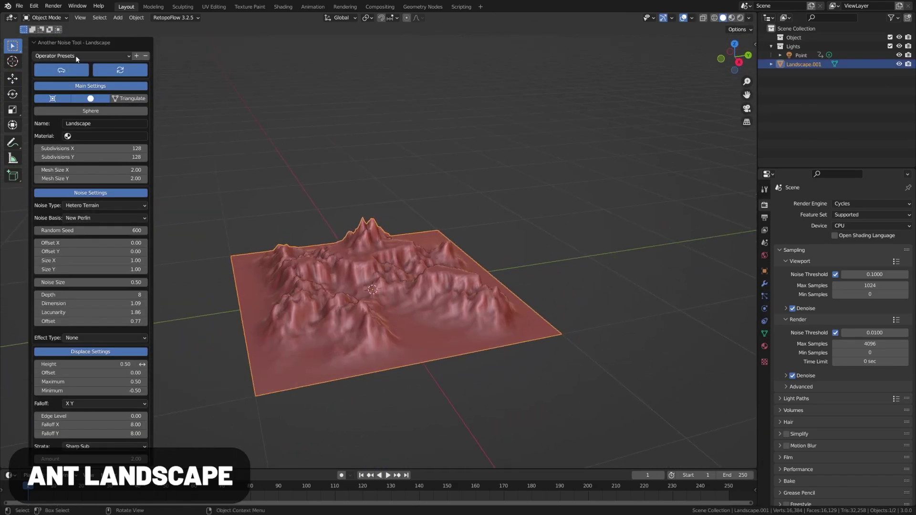
Apply the mesa Operator Preset to the ANT Landscape terrain
{"action": "left_click", "coordinate": [75, 57]}
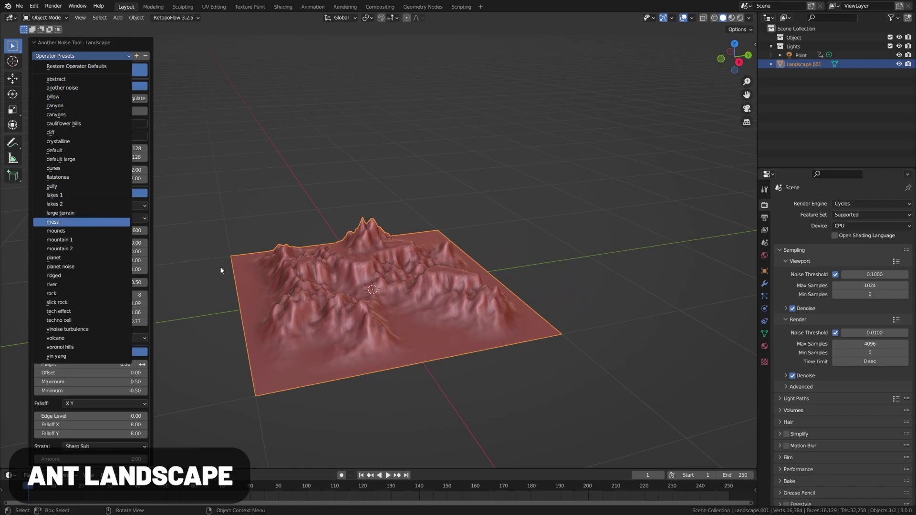
{"action": "key", "text": "Return"}
{"action": "mouse_move", "coordinate": [404, 313]}
{"action": "middle_mouse_down"}
{"action": "mouse_move", "coordinate": [440, 342]}
{"action": "mouse_move", "coordinate": [395, 327]}
{"action": "middle_mouse_up"}
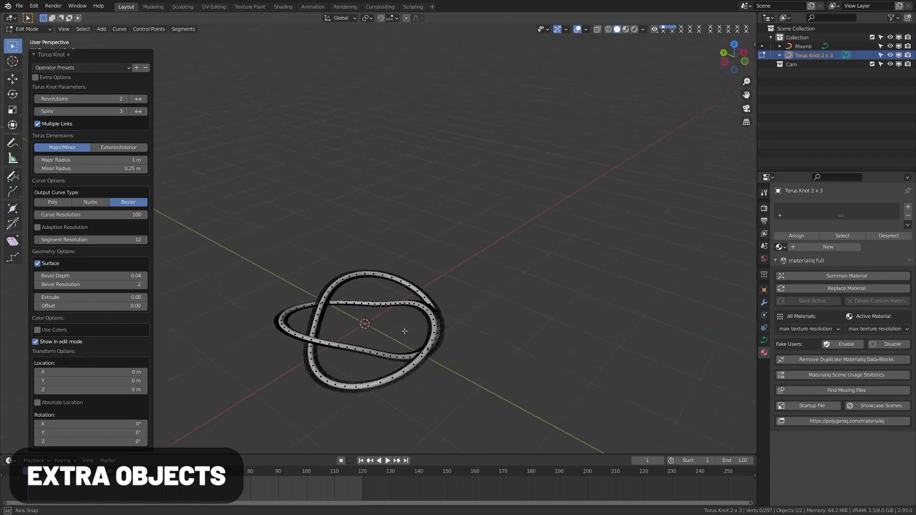
Give the torus knot 24 revolutions and 17 spins, then add a Noise (3D) curve profile
{"action": "left_click_drag", "start_coordinate": [81, 99], "coordinate": [119, 111]}
{"action": "middle_click_drag", "start_coordinate": [382, 315], "coordinate": [408, 318]}
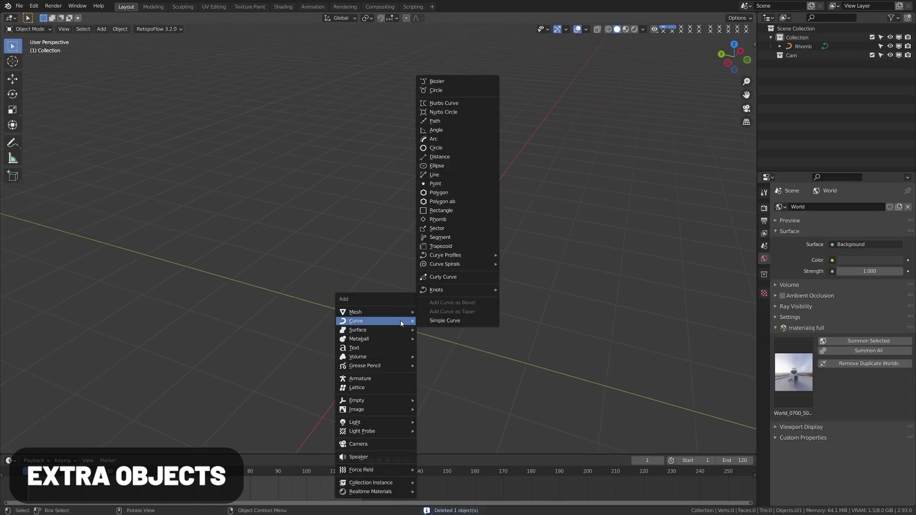
{"action": "mouse_move", "coordinate": [468, 257]}
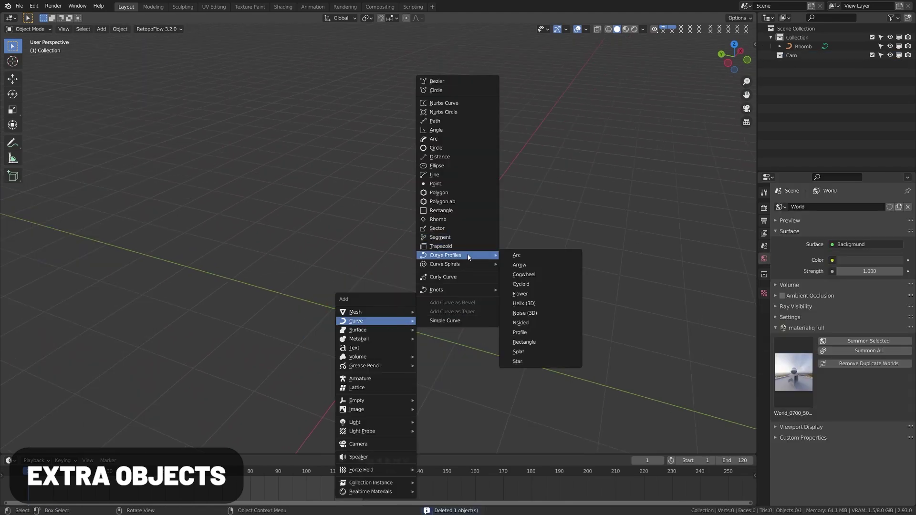
{"action": "left_click", "coordinate": [543, 312]}
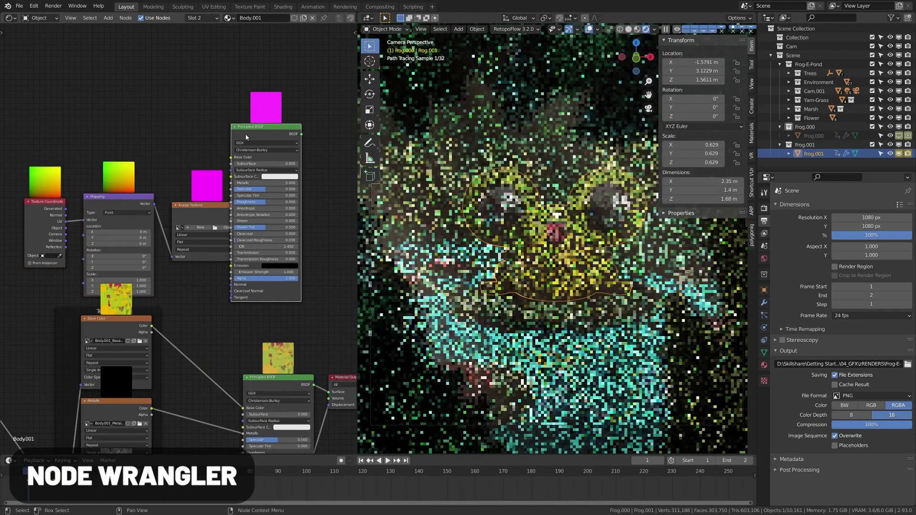
Move the Texture Coordinate, Mapping and Image Texture nodes up and to the left
{"action": "left_click_drag", "start_coordinate": [43, 208], "coordinate": [20, 195]}
{"action": "left_click_drag", "start_coordinate": [115, 197], "coordinate": [92, 175]}
{"action": "left_click_drag", "start_coordinate": [203, 205], "coordinate": [172, 196]}
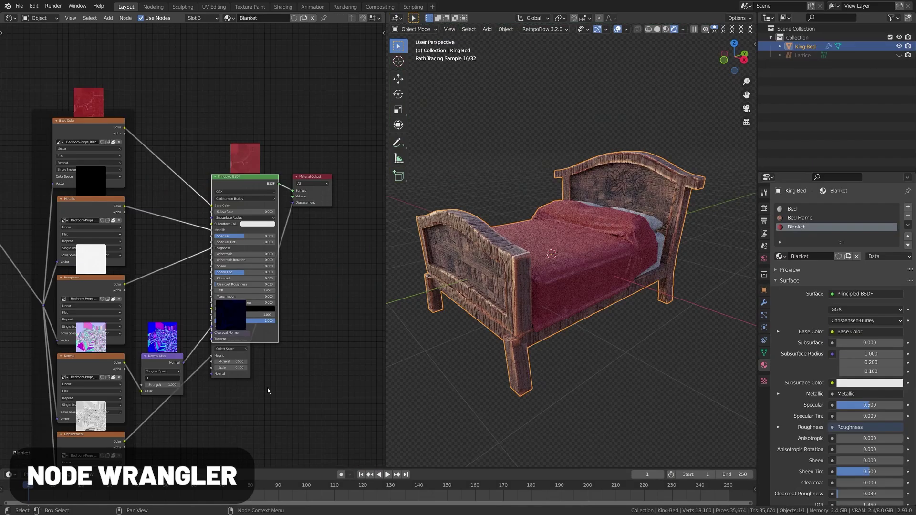
{"action": "middle_click_drag", "start_coordinate": [277, 393], "coordinate": [247, 328]}
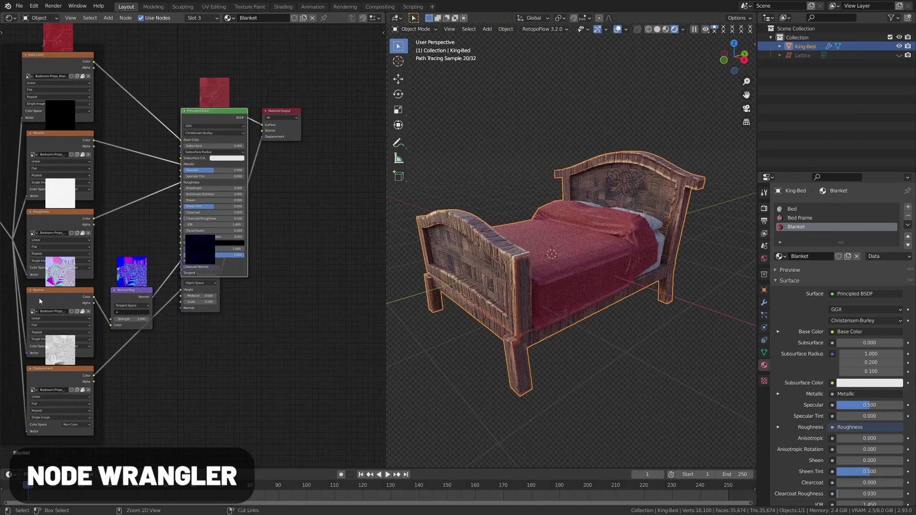
Preview the Normal and Base Color textures, then run Principled Texture Setup
{"action": "left_click", "coordinate": [74, 298], "text": "ctrl+shift"}
{"action": "middle_click_drag", "start_coordinate": [97, 111], "coordinate": [158, 204]}
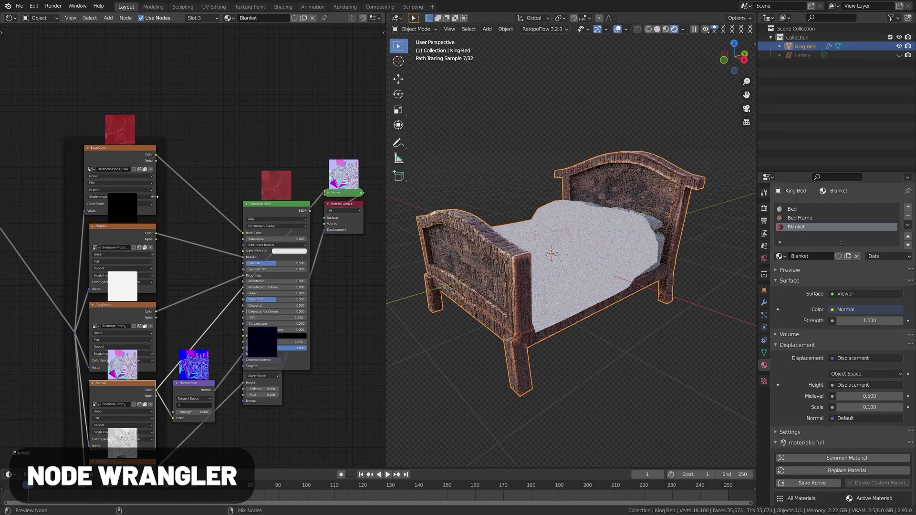
{"action": "left_click", "coordinate": [126, 153], "text": "ctrl+shift"}
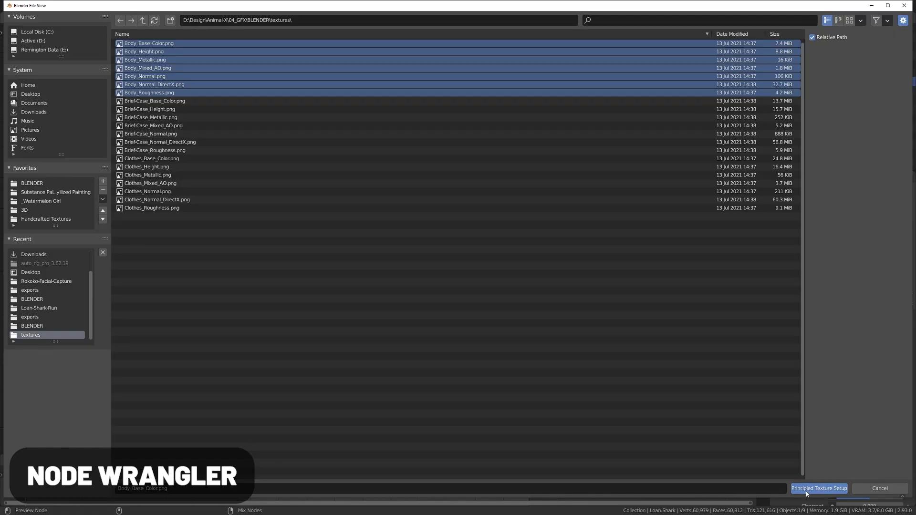
{"action": "left_click", "coordinate": [806, 489]}
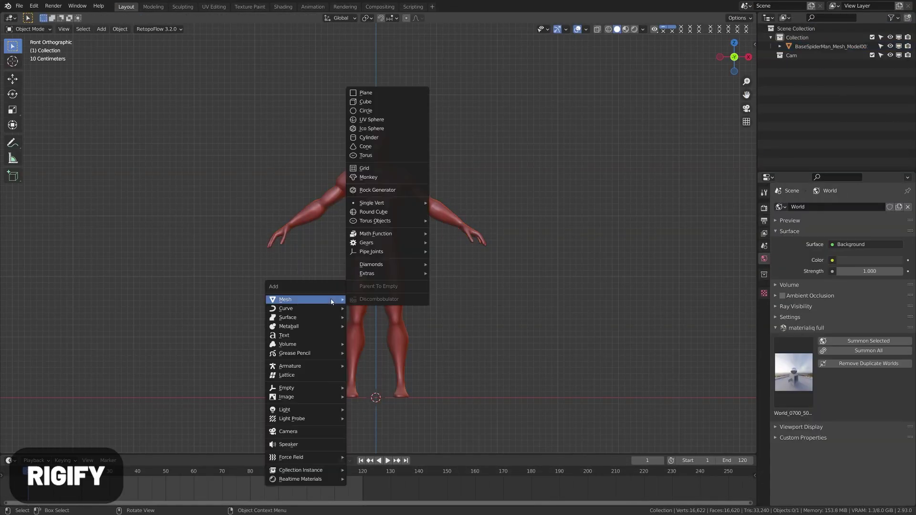
Fit and generate a human metarig, pose it, and rename the mocap armature Rokoko-Mocap-Data
{"action": "key", "text": "shift+a"}
{"action": "left_click", "coordinate": [382, 374]}
{"action": "key", "text": "s"}
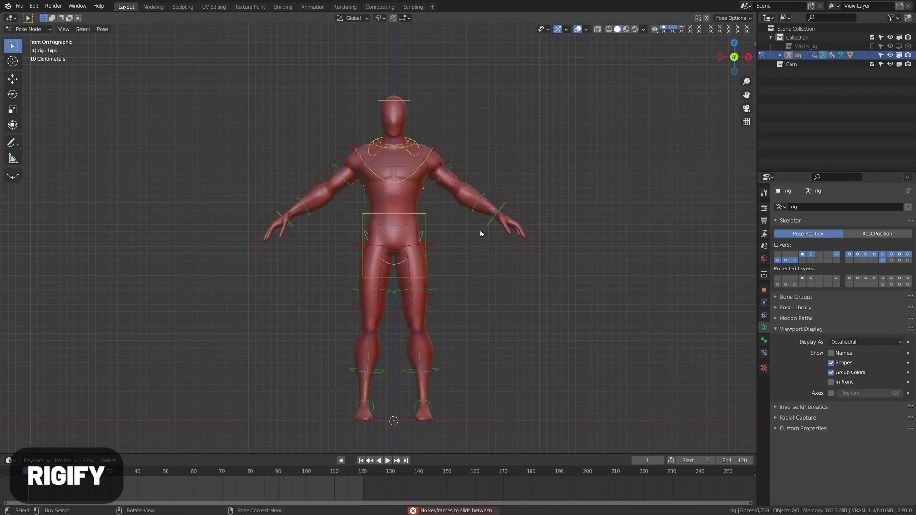
{"action": "key", "text": "g"}
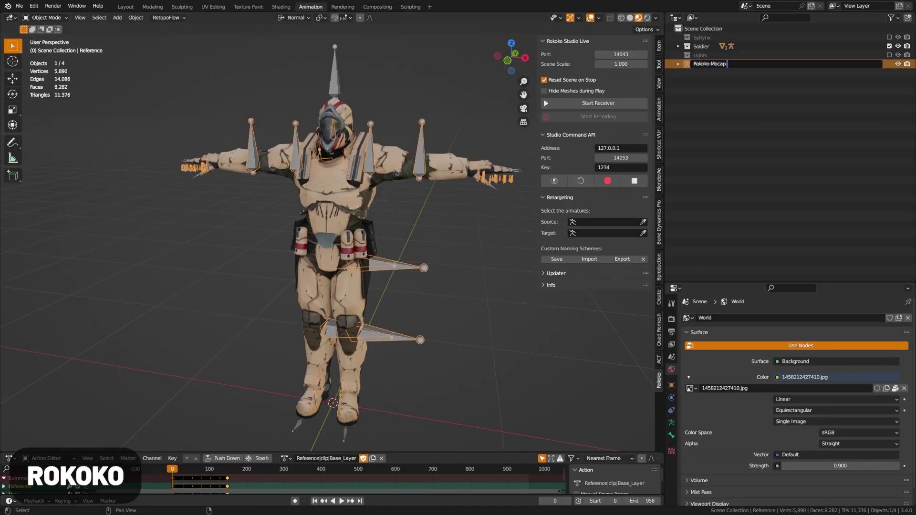
{"action": "type", "text": "Data"}
{"action": "key", "text": "Return"}
Set Rokoko-Mocap-Data as source and the soldier's armature as target, then build the bone list
{"action": "left_click", "coordinate": [711, 62]}
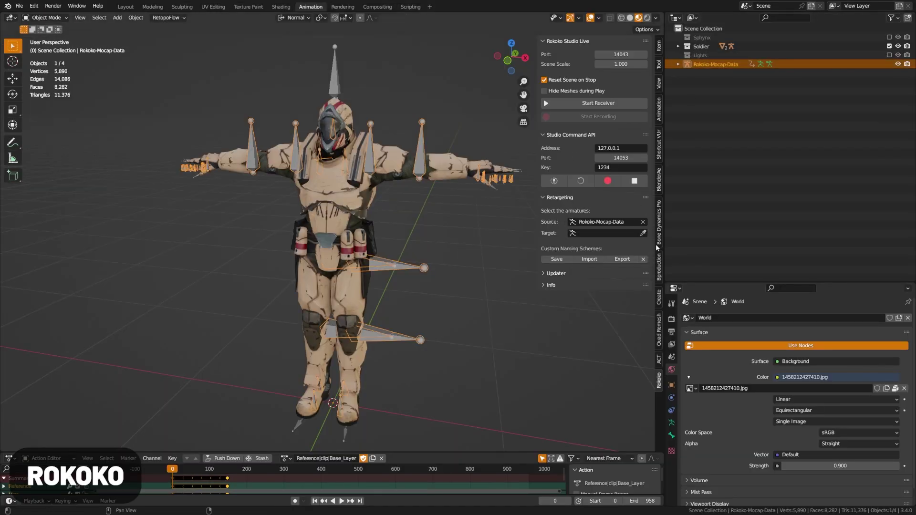
{"action": "left_click", "coordinate": [337, 82]}
{"action": "left_click", "coordinate": [587, 247]}
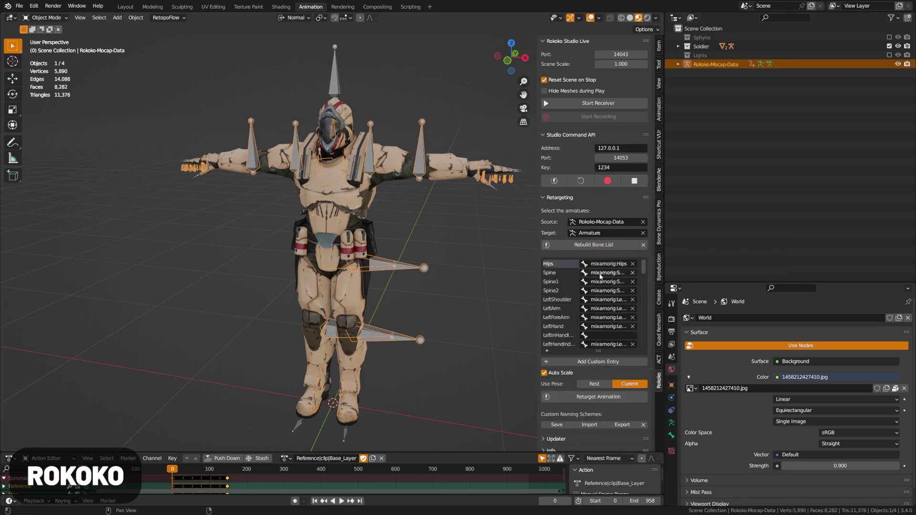
Widen the Rokoko panel, retarget the mocap animation and play it back
{"action": "left_click_drag", "start_coordinate": [643, 266], "coordinate": [643, 284]}
{"action": "left_click_drag", "start_coordinate": [538, 282], "coordinate": [522, 282]}
{"action": "scroll", "coordinate": [642, 302], "scroll_direction": "up", "scroll_amount": 10}
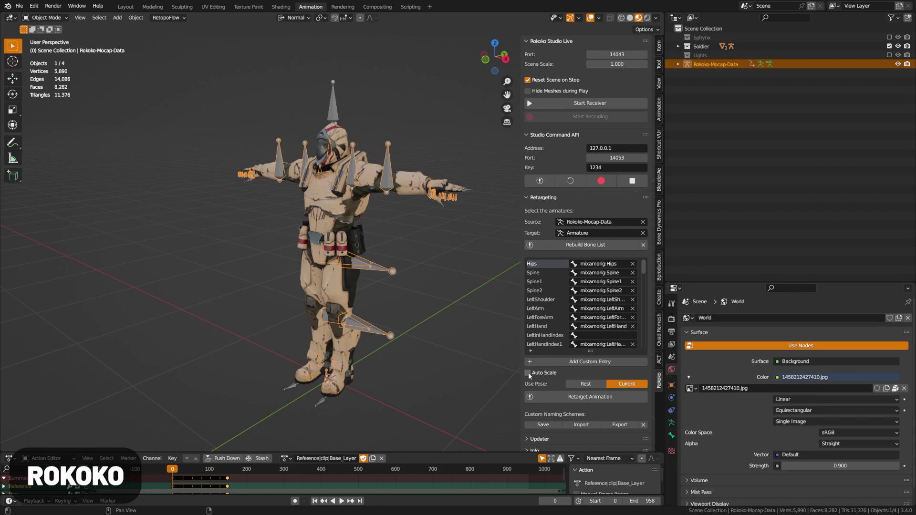
{"action": "left_click", "coordinate": [603, 397]}
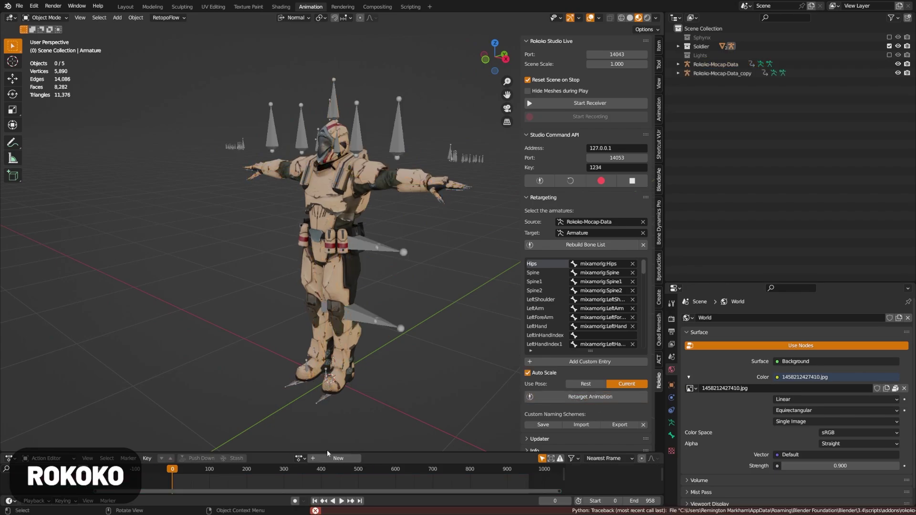
{"action": "left_click", "coordinate": [342, 501]}
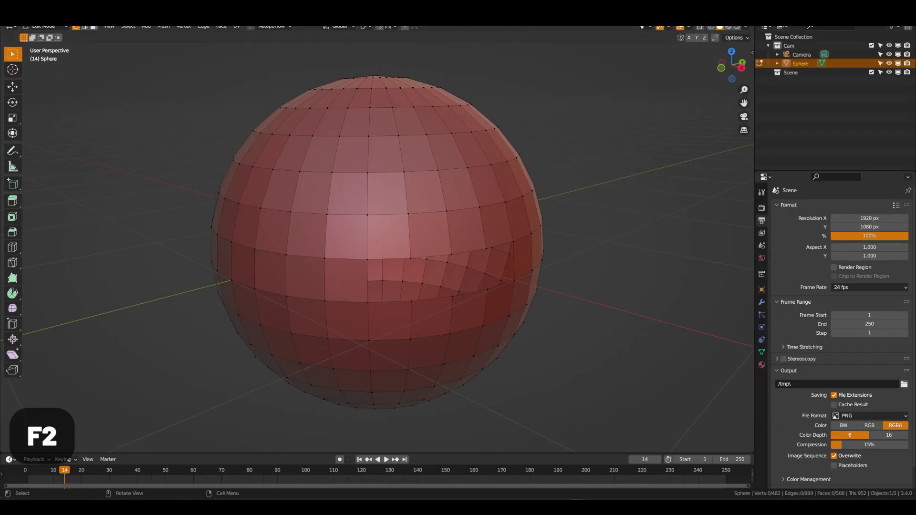
Fill the hole in the sphere mesh with a new face using F2
{"action": "middle_click_drag", "start_coordinate": [386, 283], "coordinate": [398, 316]}
{"action": "key", "text": "f"}
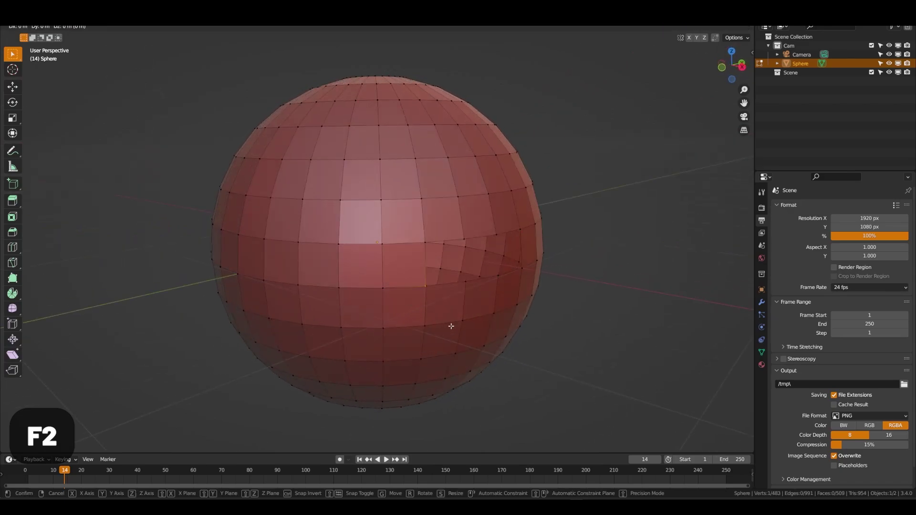
{"action": "middle_click_drag", "start_coordinate": [450, 327], "coordinate": [426, 330]}
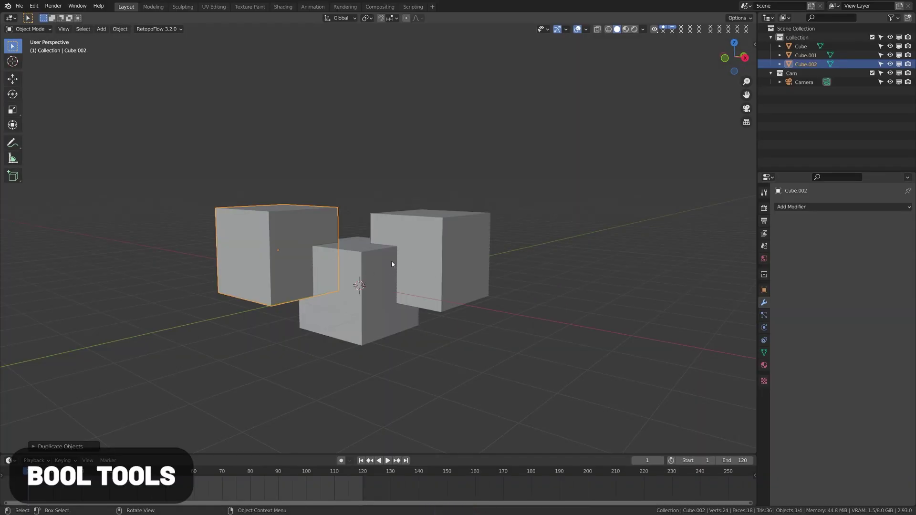
Subtract the right cube from the middle cube with a Bool Tool Difference
{"action": "left_click", "coordinate": [401, 266]}
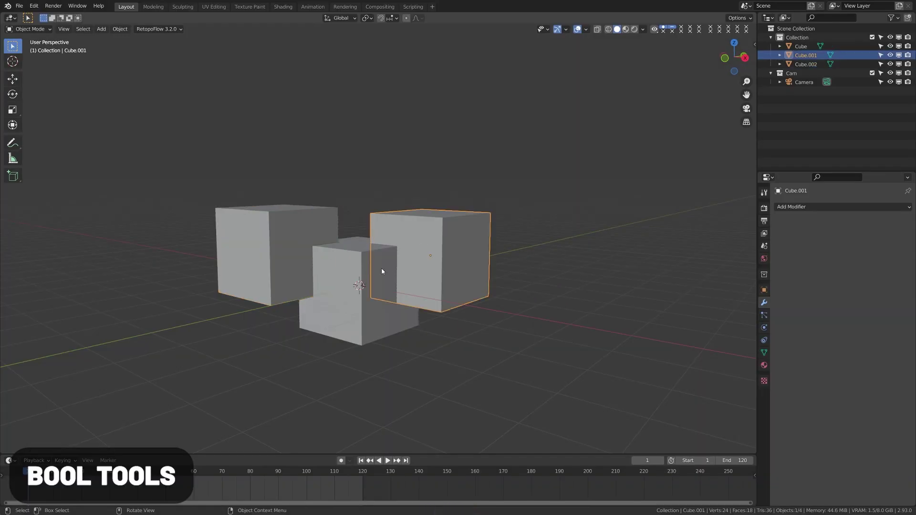
{"action": "left_click", "coordinate": [367, 267], "text": "shift"}
{"action": "key", "text": "ctrl+shift+KP_Subtract"}
{"action": "key", "text": "alt+a"}
Merge the left cube into the middle cube with a Bool Tool Union
{"action": "left_click", "coordinate": [285, 219]}
{"action": "left_click", "coordinate": [339, 258], "text": "shift"}
{"action": "key", "text": "ctrl+shift+KP_Add"}
{"action": "key", "text": "alt+a"}
{"action": "left_click", "coordinate": [370, 259]}
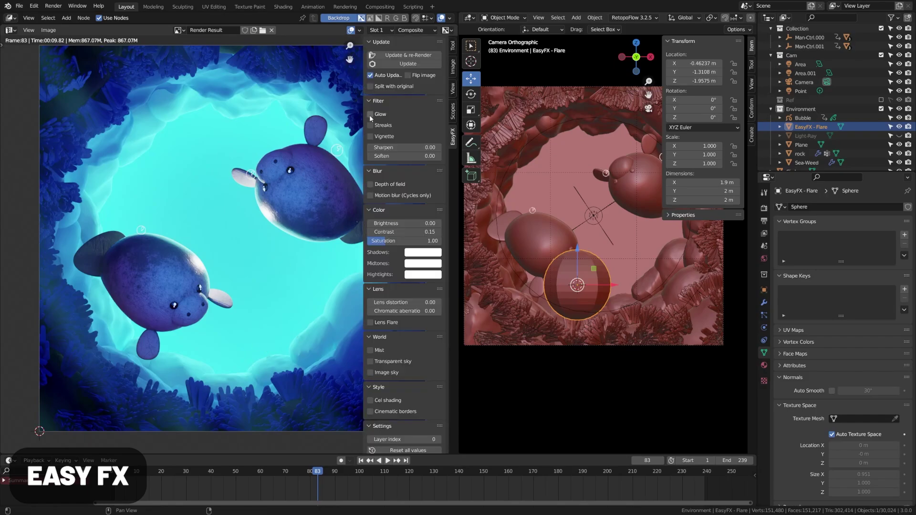
Enable EasyFX Glow and Vignette and set Lens distortion and Chromatic aberration to 0.03
{"action": "left_click", "coordinate": [371, 114]}
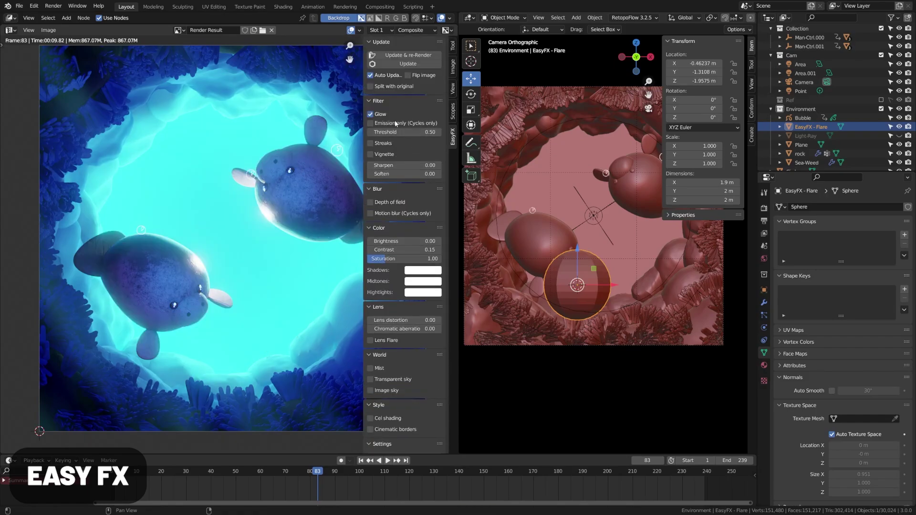
{"action": "left_click", "coordinate": [371, 154]}
{"action": "scroll", "coordinate": [403, 286], "scroll_direction": "down", "scroll_amount": 2}
{"action": "left_click_drag", "start_coordinate": [403, 303], "coordinate": [422, 308]}
{"action": "scroll", "coordinate": [259, 312], "scroll_direction": "down", "scroll_amount": 3}
{"action": "scroll", "coordinate": [259, 308], "scroll_direction": "up", "scroll_amount": 3}
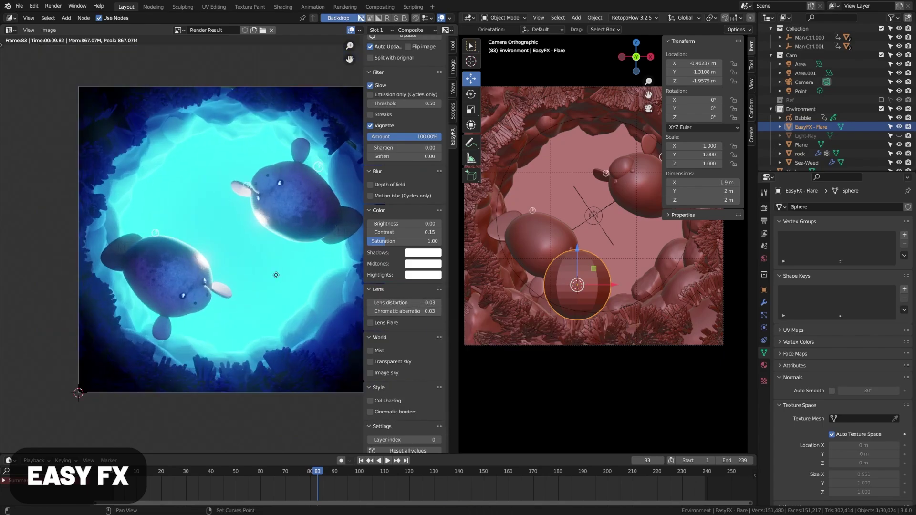
{"action": "scroll", "coordinate": [403, 361], "scroll_direction": "down", "scroll_amount": 1}
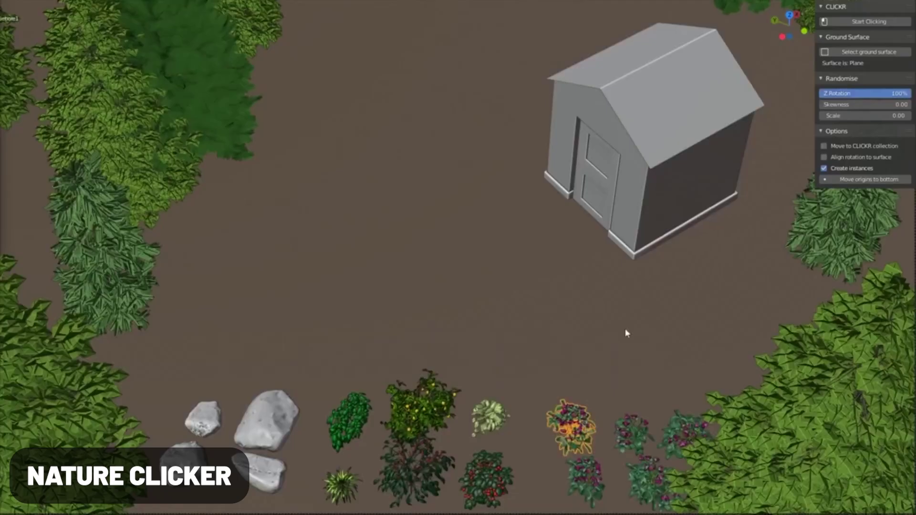
Start CLICKR stamping and place four purple flower copies on the ground in front of the shed
{"action": "left_click", "coordinate": [862, 20]}
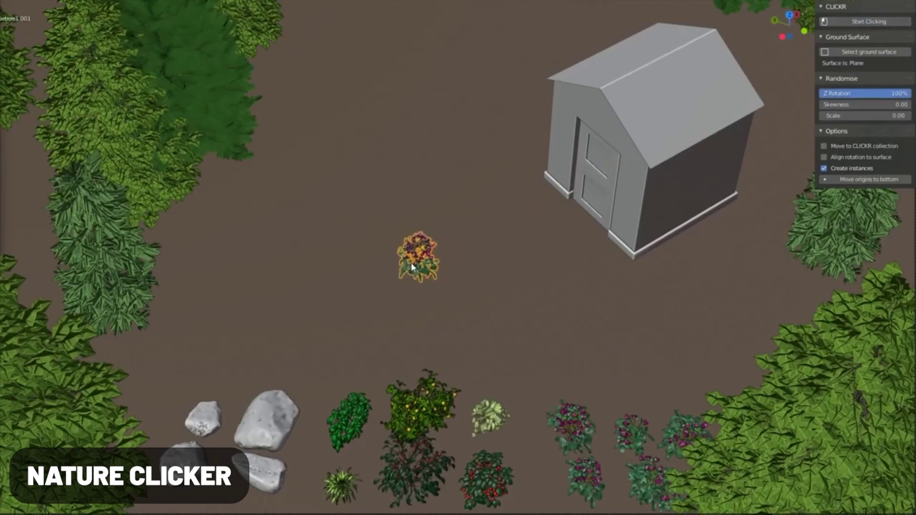
{"action": "left_click", "coordinate": [454, 258]}
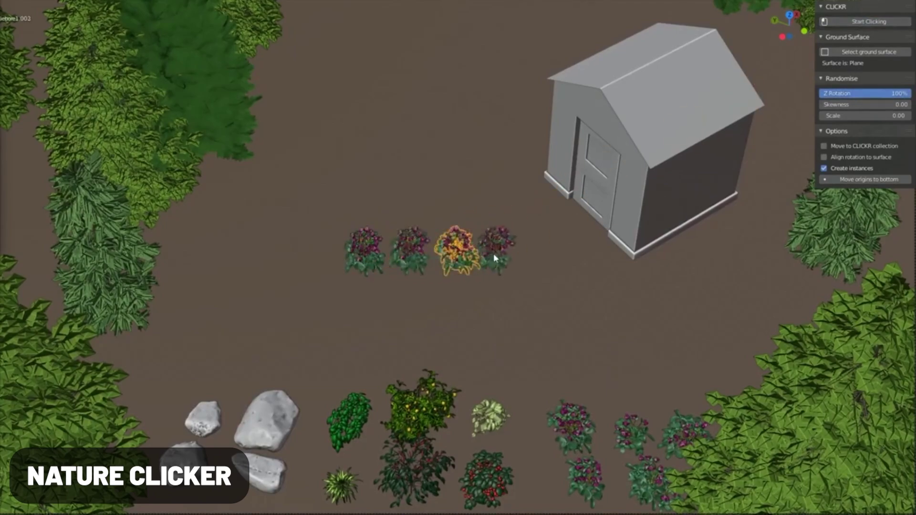
{"action": "left_click", "coordinate": [554, 276]}
{"action": "left_click", "coordinate": [518, 315]}
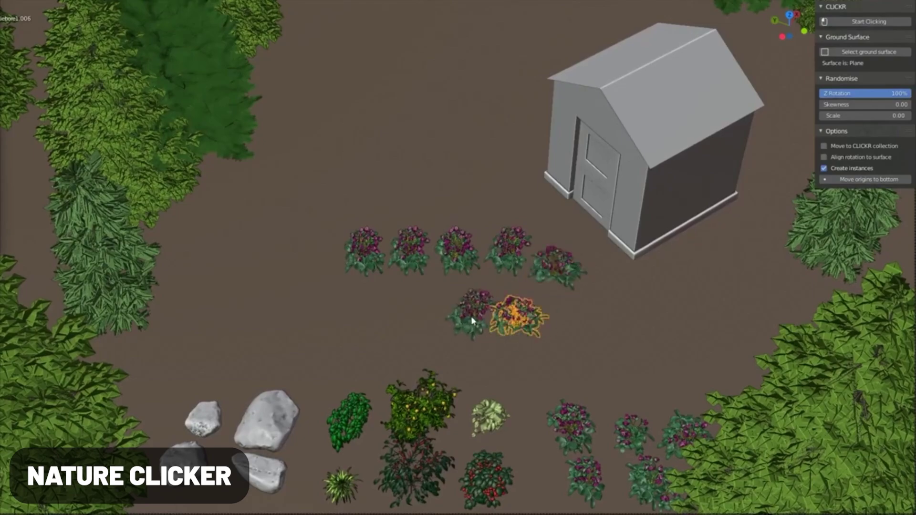
{"action": "left_click", "coordinate": [451, 316]}
Stop placing, box-select the new flowers and delete them
{"action": "key", "text": "Escape"}
{"action": "left_click_drag", "start_coordinate": [305, 222], "coordinate": [583, 331]}
{"action": "key", "text": "Delete"}
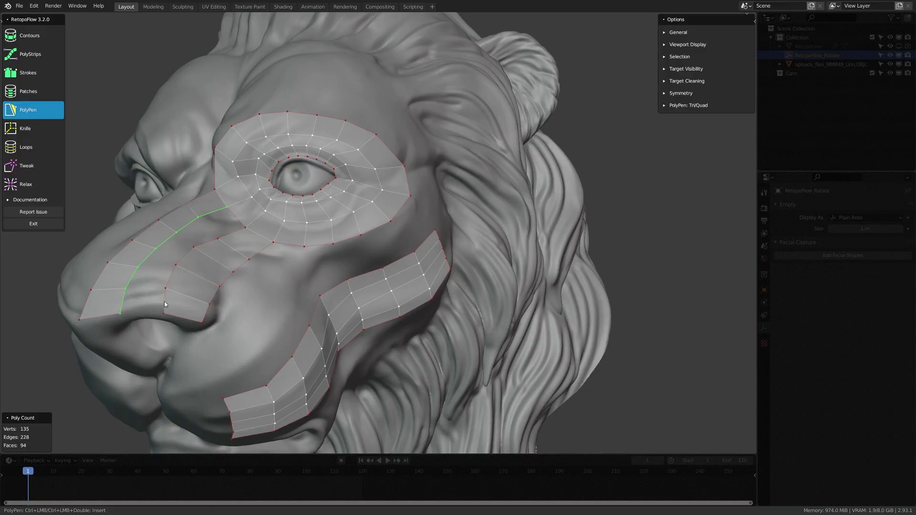
Scroll through Simple Panel's sidebar tab list to review the ordering
{"action": "scroll", "coordinate": [199, 249], "scroll_direction": "up", "scroll_amount": 3}
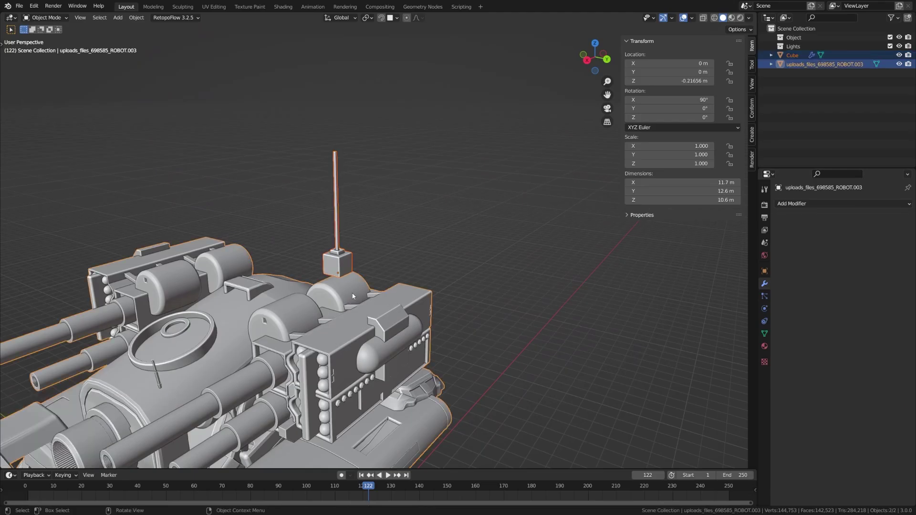
Conform the rod onto the robot with Conform Object, then give the stone leg Cement 2
{"action": "key", "text": "F3"}
{"action": "key", "text": "Return"}
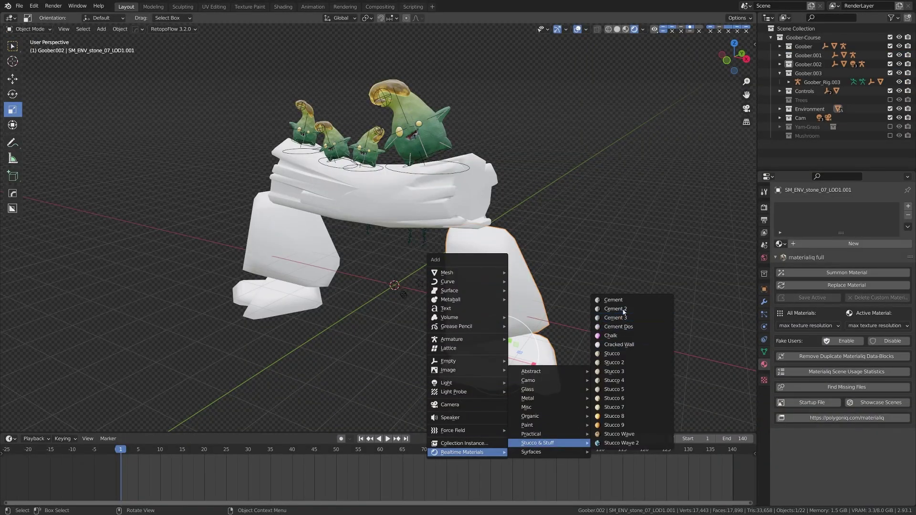
{"action": "left_click", "coordinate": [615, 309]}
{"action": "middle_click_drag", "start_coordinate": [362, 334], "coordinate": [396, 343]}
{"action": "mouse_move", "coordinate": [608, 316]}
{"action": "middle_mouse_down"}
{"action": "mouse_move", "coordinate": [558, 304]}
{"action": "mouse_move", "coordinate": [609, 310]}
{"action": "middle_mouse_up"}
{"action": "left_click", "coordinate": [296, 261]}
{"action": "key", "text": "shift+a"}
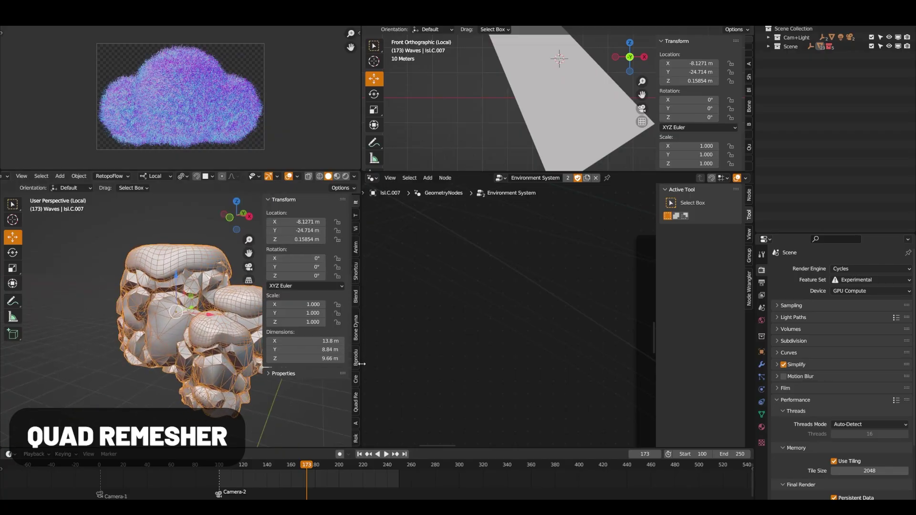
Quad-remesh the island at a 2000 quad count and orbit the new mesh
{"action": "left_click", "coordinate": [355, 403]}
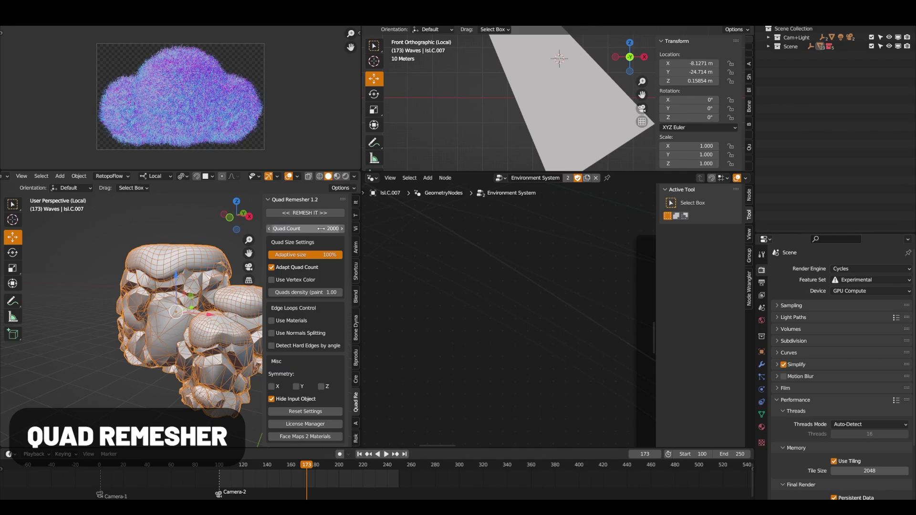
{"action": "middle_click_drag", "start_coordinate": [174, 365], "coordinate": [103, 322]}
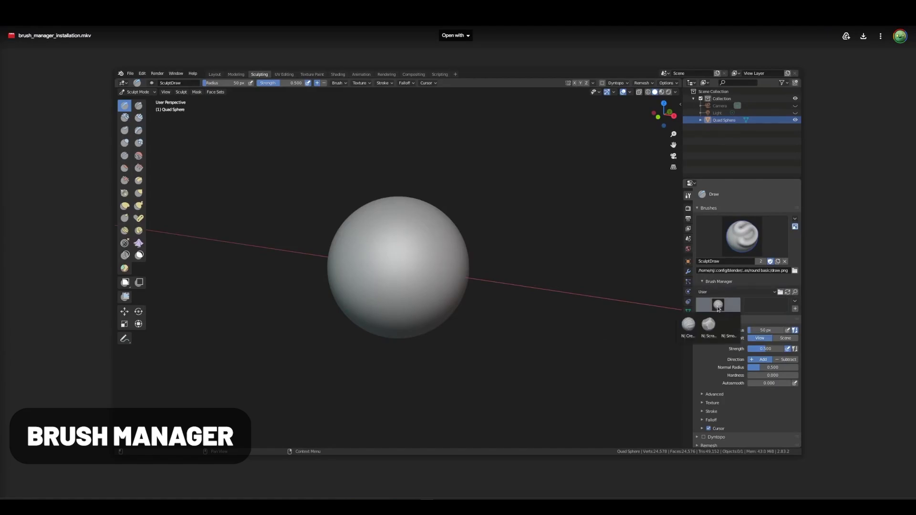
Append a brush list to the Favorites and browse the Current File brush category
{"action": "left_click", "coordinate": [794, 302]}
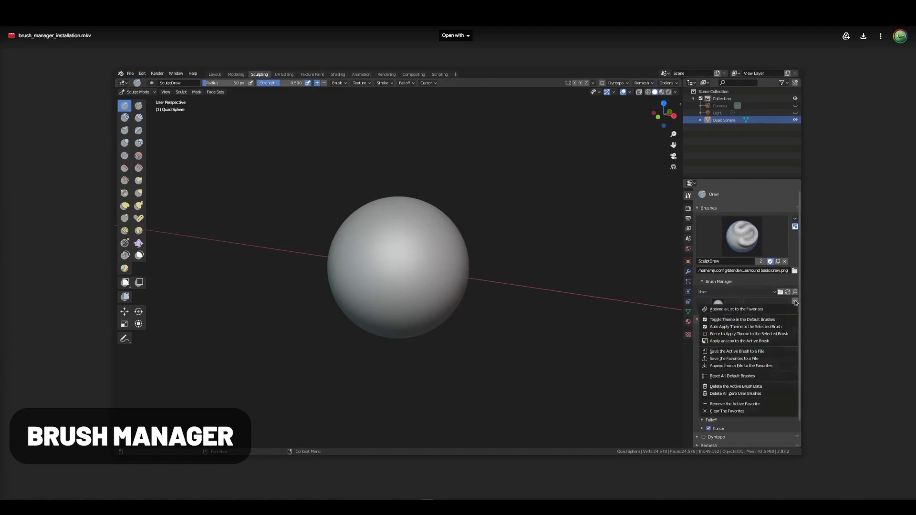
{"action": "left_click", "coordinate": [765, 309]}
{"action": "left_click", "coordinate": [716, 292]}
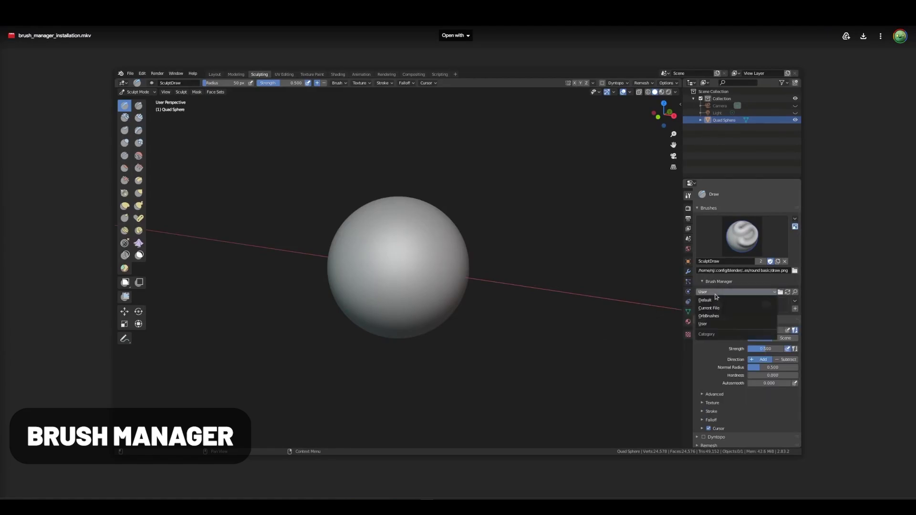
{"action": "left_click", "coordinate": [713, 309]}
{"action": "left_click", "coordinate": [719, 306]}
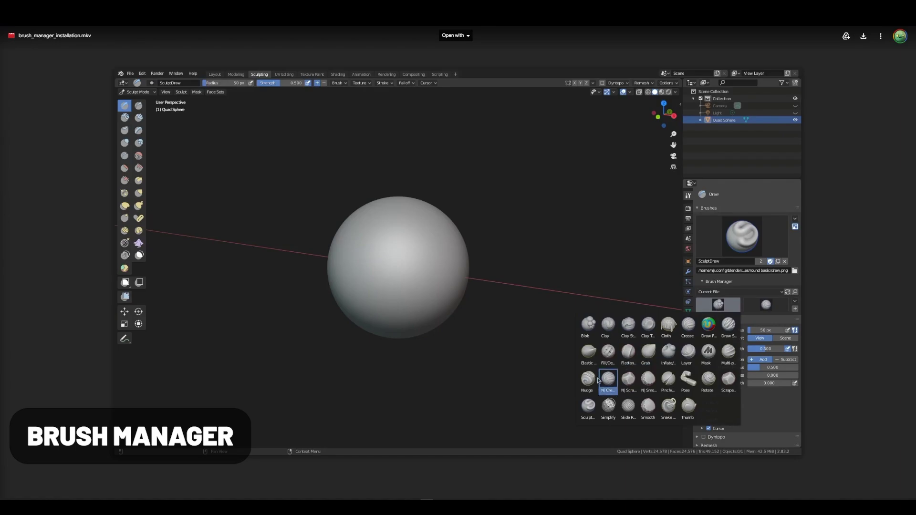
Switch the brush category to OrbBrushes and browse its brushes
{"action": "left_click", "coordinate": [720, 293]}
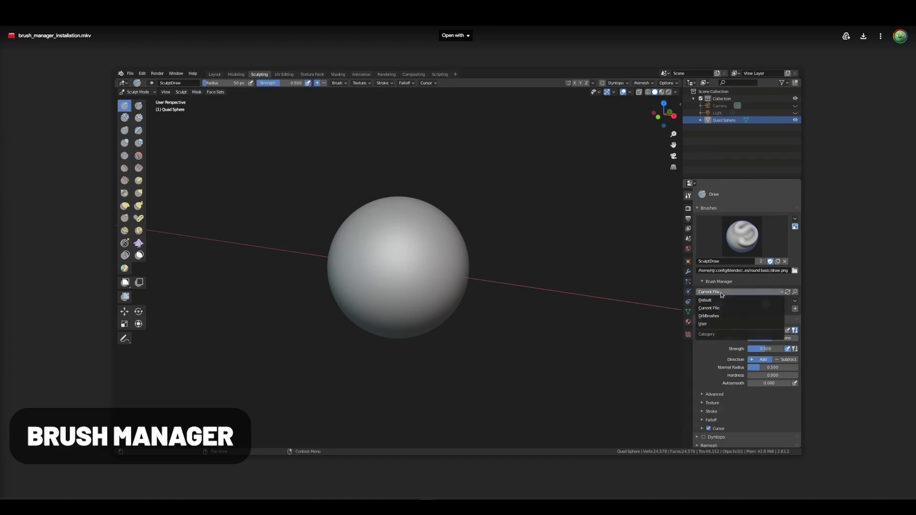
{"action": "left_click", "coordinate": [716, 315]}
{"action": "left_click", "coordinate": [717, 306]}
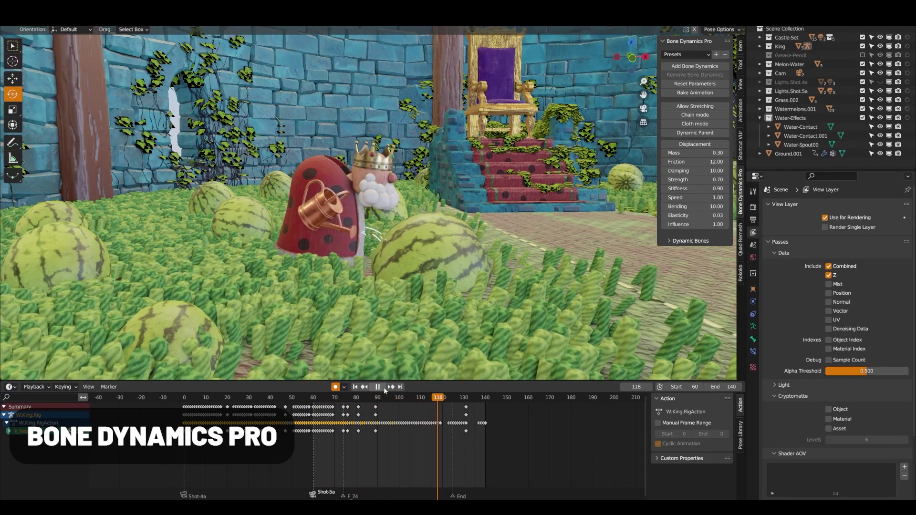
Stop the king's bone-dynamics playback at frame 130 and orbit the view toward the wall
{"action": "left_click", "coordinate": [383, 387]}
{"action": "middle_click_drag", "start_coordinate": [391, 296], "coordinate": [68, 346]}
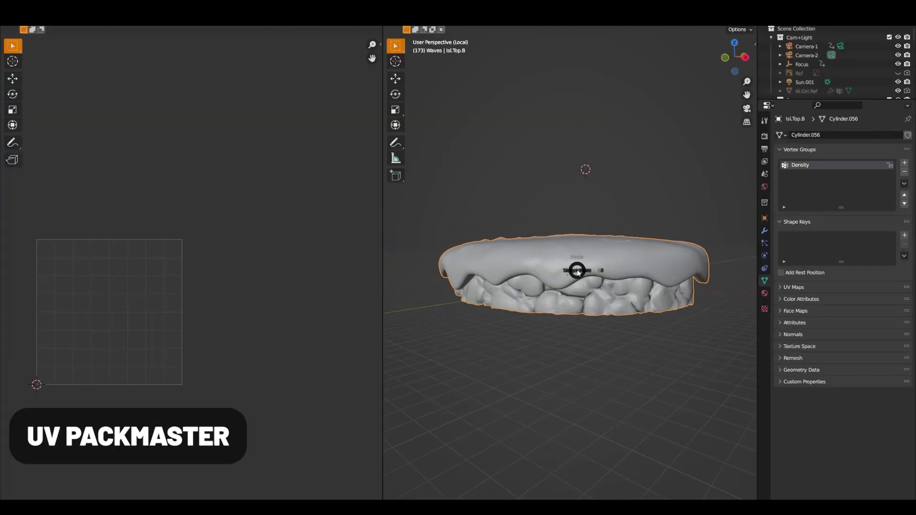
In Edit Mode, pack the slab's UV islands across two tiles with UVPackmaster3
{"action": "key", "text": "Tab"}
{"action": "key", "text": "n"}
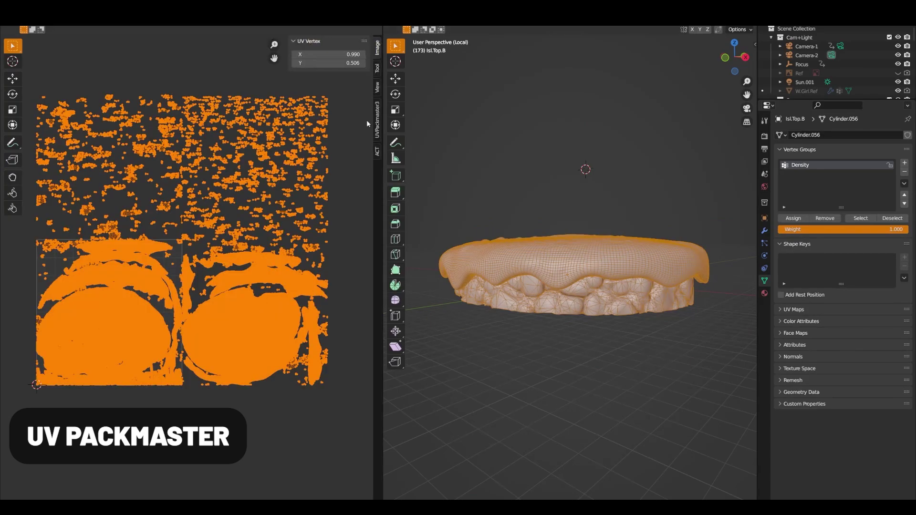
{"action": "left_click", "coordinate": [378, 125]}
{"action": "left_click", "coordinate": [332, 128]}
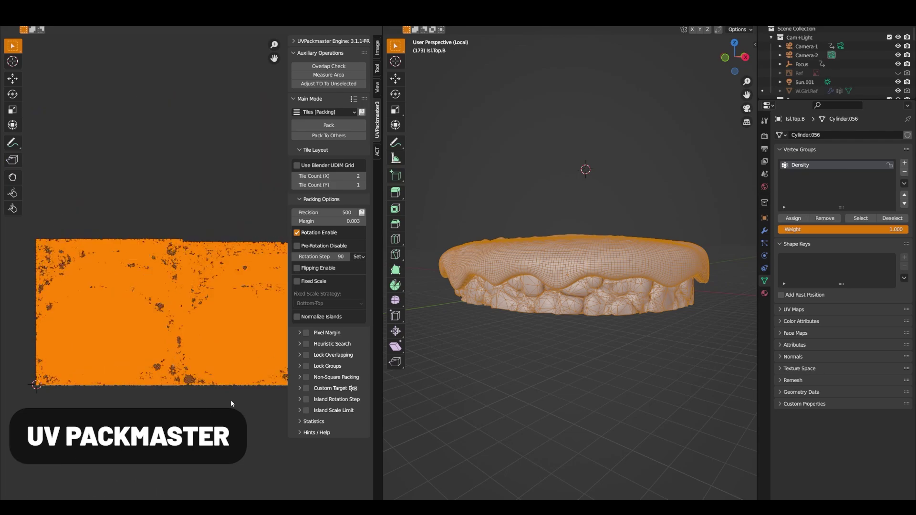
Fracture the purple plane into cells with RDB Labs and play its fall
{"action": "scroll", "coordinate": [199, 382], "scroll_direction": "up", "scroll_amount": 5}
{"action": "scroll", "coordinate": [91, 328], "scroll_direction": "up", "scroll_amount": 6}
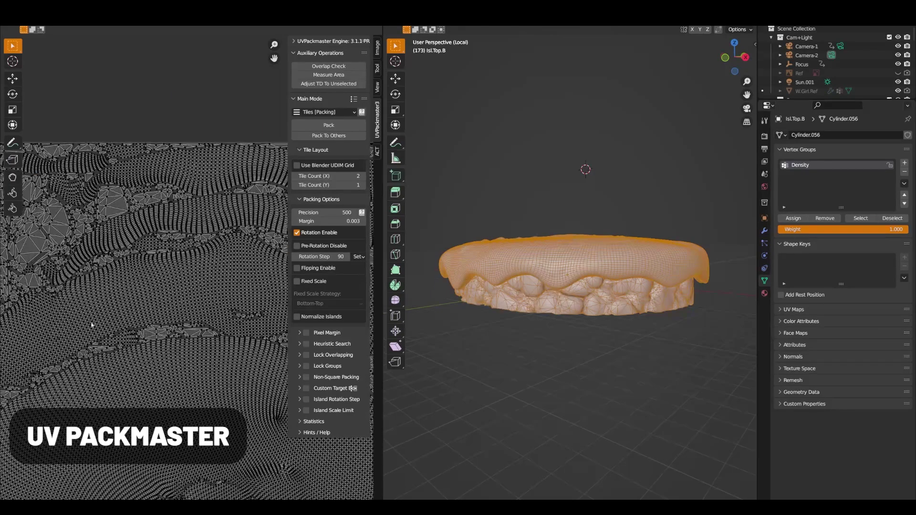
{"action": "scroll", "coordinate": [123, 296], "scroll_direction": "up", "scroll_amount": 2}
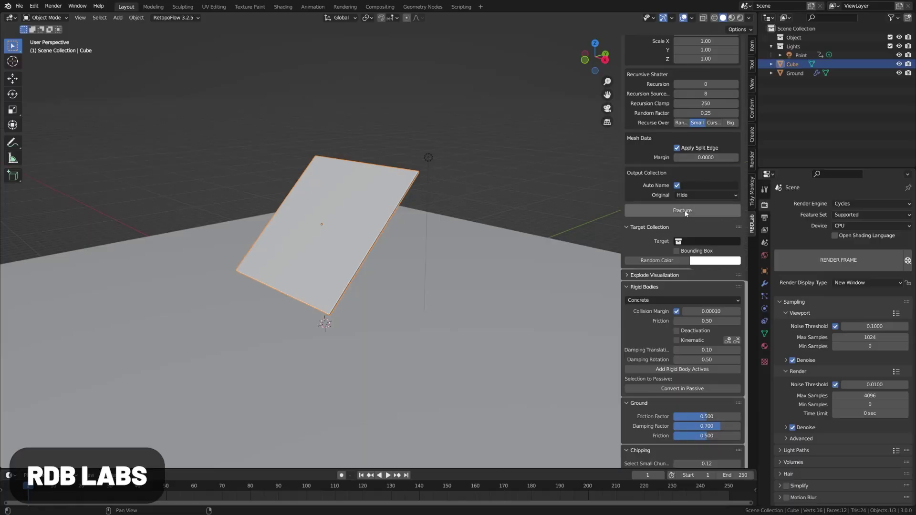
{"action": "left_click", "coordinate": [686, 213]}
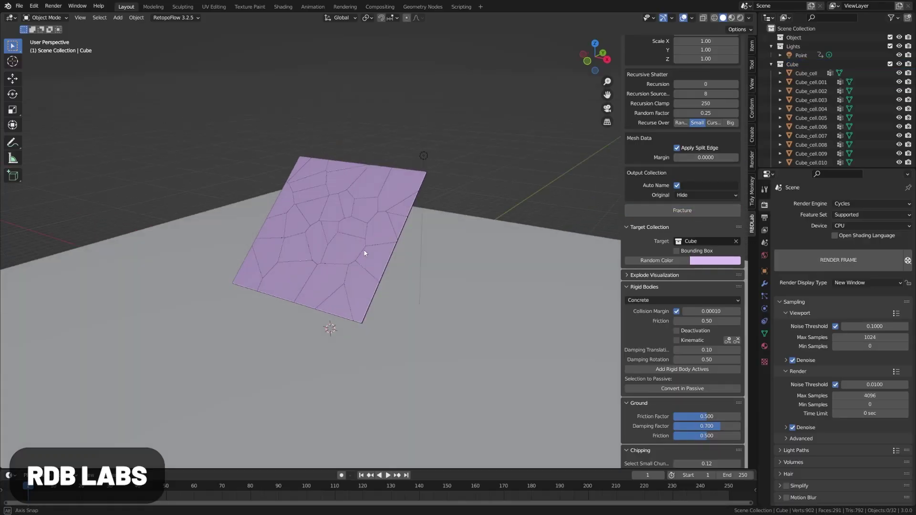
{"action": "left_click", "coordinate": [387, 475]}
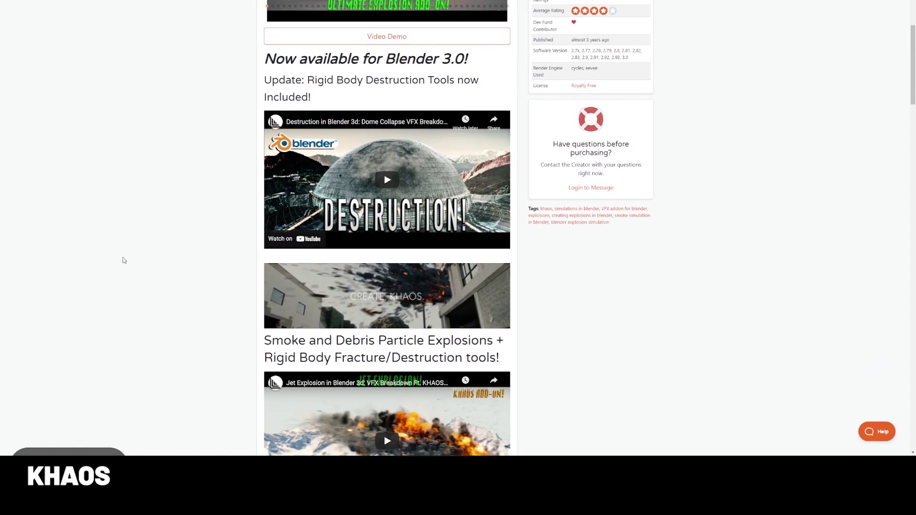
Scroll down the Nebula Generator product page through its gallery of nebula renders
{"action": "scroll", "coordinate": [123, 260], "scroll_direction": "down", "scroll_amount": 7}
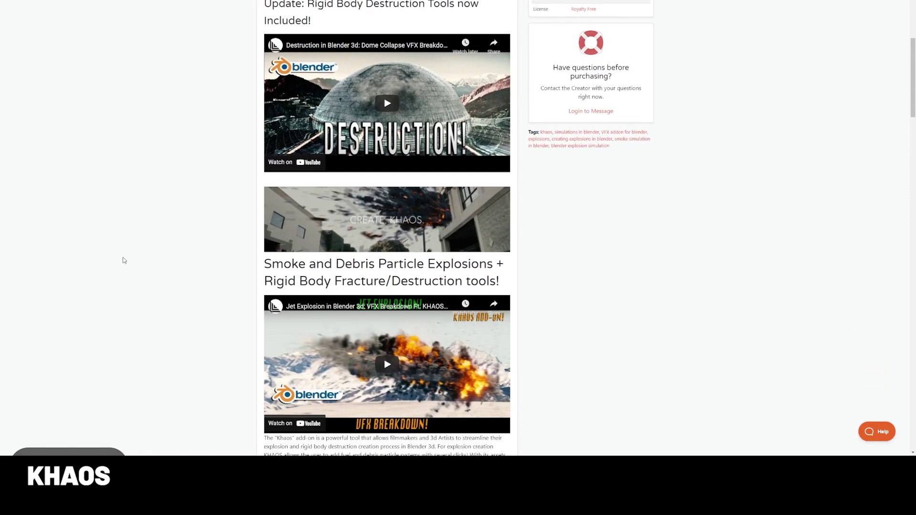
{"action": "scroll", "coordinate": [124, 260], "scroll_direction": "down", "scroll_amount": 4}
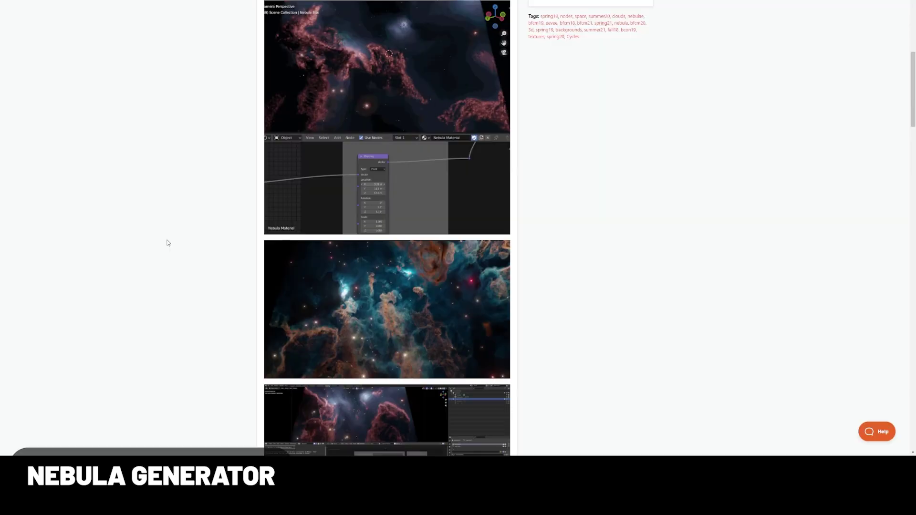
{"action": "scroll", "coordinate": [168, 243], "scroll_direction": "down", "scroll_amount": 4}
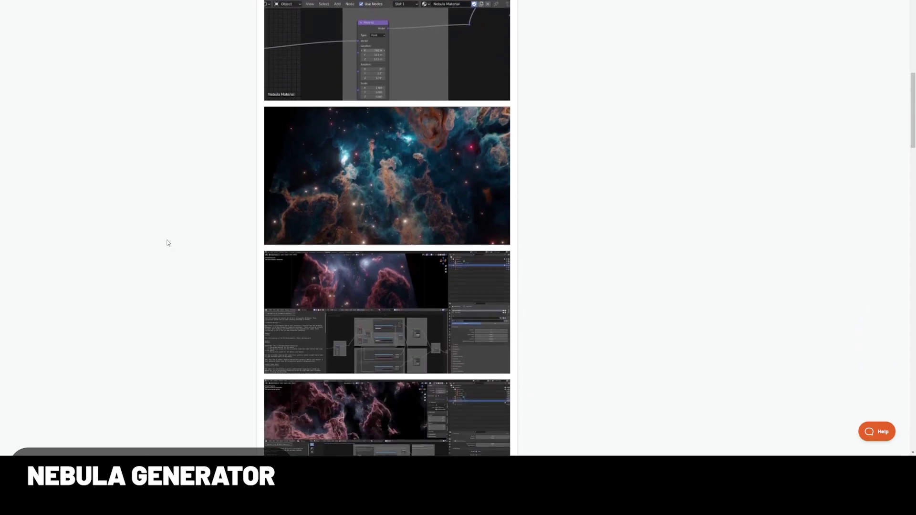
{"action": "scroll", "coordinate": [168, 243], "scroll_direction": "down", "scroll_amount": 2}
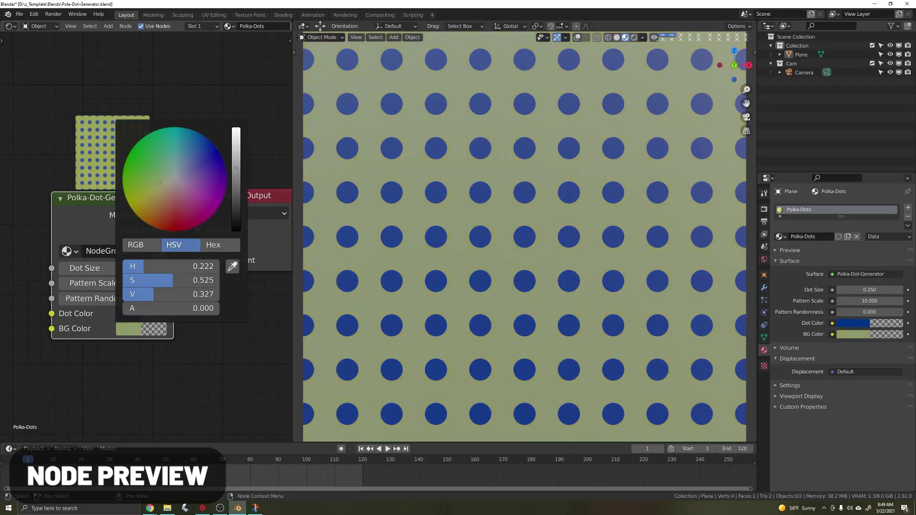
Increase Dot Size, view three more gallery images, and raise Voronoi Randomness to scatter the dots
{"action": "left_click_drag", "start_coordinate": [112, 268], "coordinate": [117, 299]}
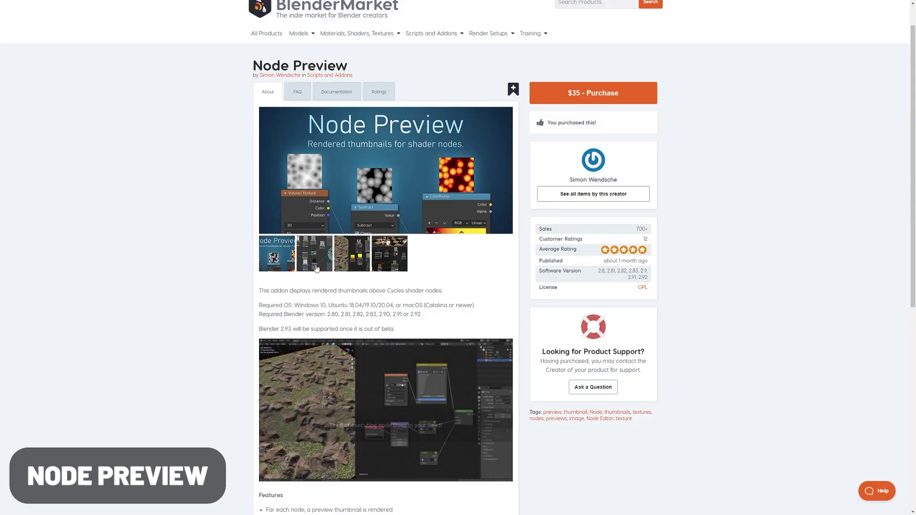
{"action": "left_click", "coordinate": [315, 267]}
{"action": "left_click", "coordinate": [353, 270]}
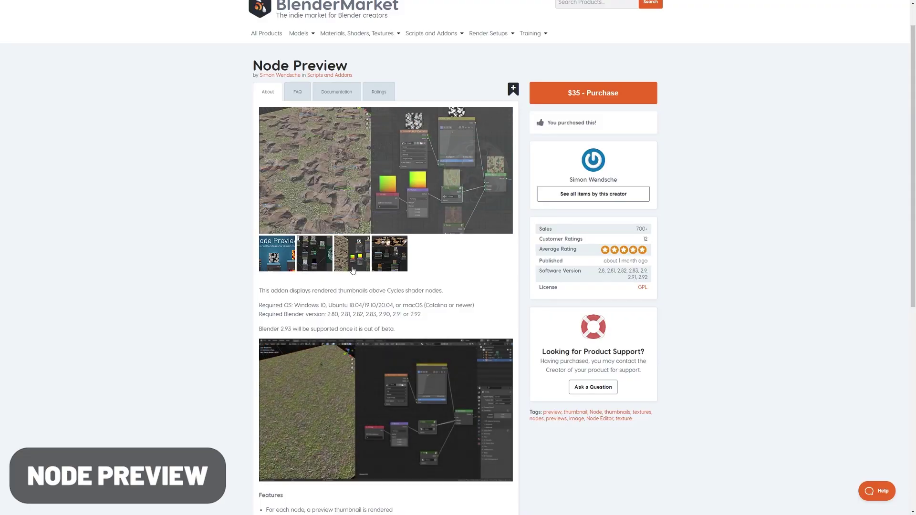
{"action": "left_click", "coordinate": [393, 269]}
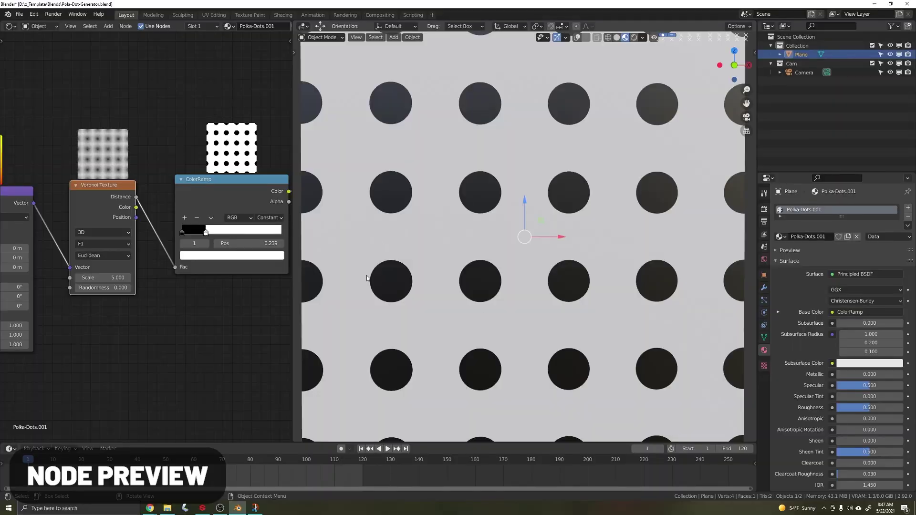
{"action": "left_click_drag", "start_coordinate": [95, 287], "coordinate": [129, 274]}
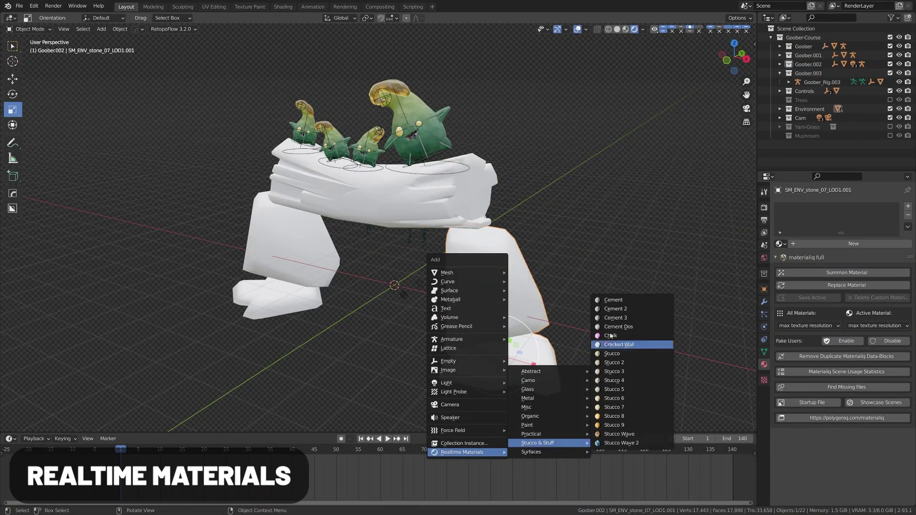
Apply Cement 2 to the arch's right pillar and orbit to inspect the texture
{"action": "left_click", "coordinate": [615, 308]}
{"action": "middle_click_drag", "start_coordinate": [615, 309], "coordinate": [514, 308]}
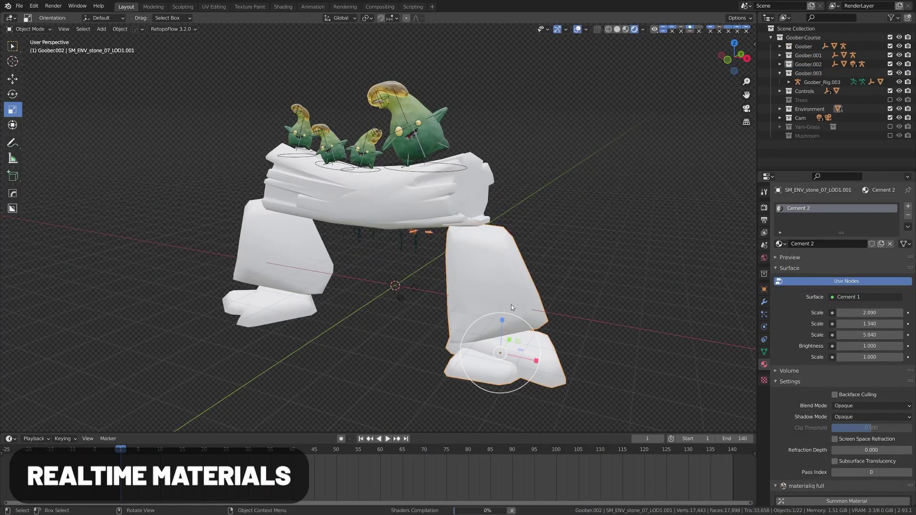
{"action": "middle_click_drag", "start_coordinate": [611, 315], "coordinate": [591, 310]}
Give the left pillar Cement 3, then draw a box cut into the grey cube
{"action": "left_click", "coordinate": [305, 260]}
{"action": "key", "text": "shift+a"}
{"action": "left_click", "coordinate": [351, 325]}
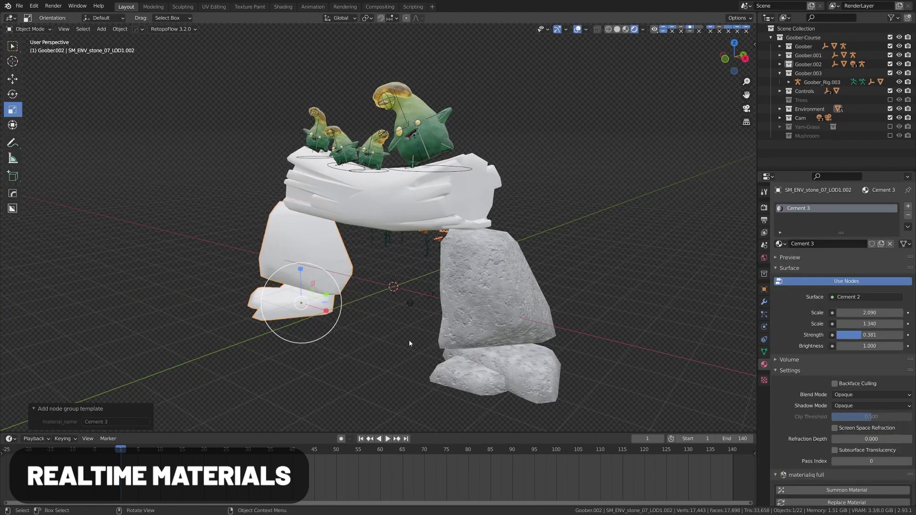
{"action": "middle_click_drag", "start_coordinate": [328, 299], "coordinate": [370, 311]}
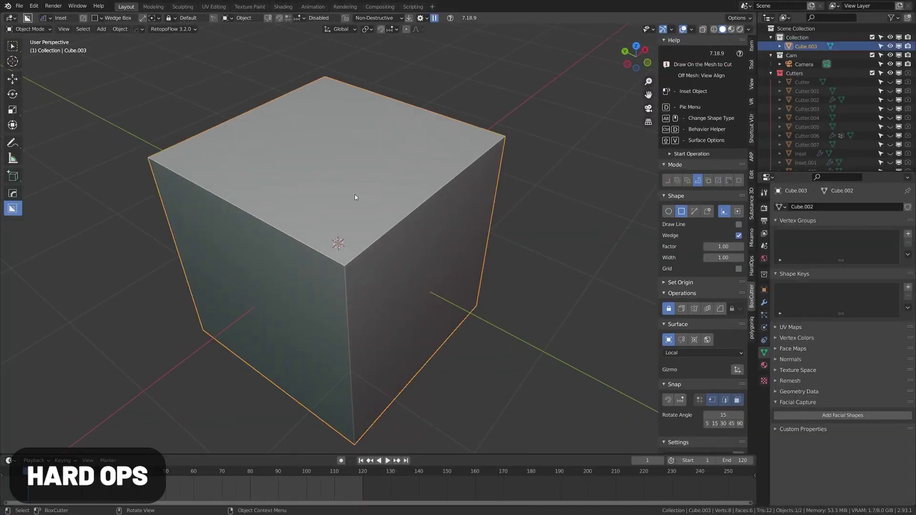
{"action": "left_click_drag", "start_coordinate": [354, 197], "coordinate": [327, 231]}
{"action": "mouse_move", "coordinate": [327, 231]}
{"action": "middle_mouse_down"}
{"action": "mouse_move", "coordinate": [388, 251]}
{"action": "mouse_move", "coordinate": [417, 185]}
{"action": "middle_mouse_up"}
Cut a box with rounded corners into the cube's side face using BoxCutter and confirm it
{"action": "left_click_drag", "start_coordinate": [358, 202], "coordinate": [436, 277]}
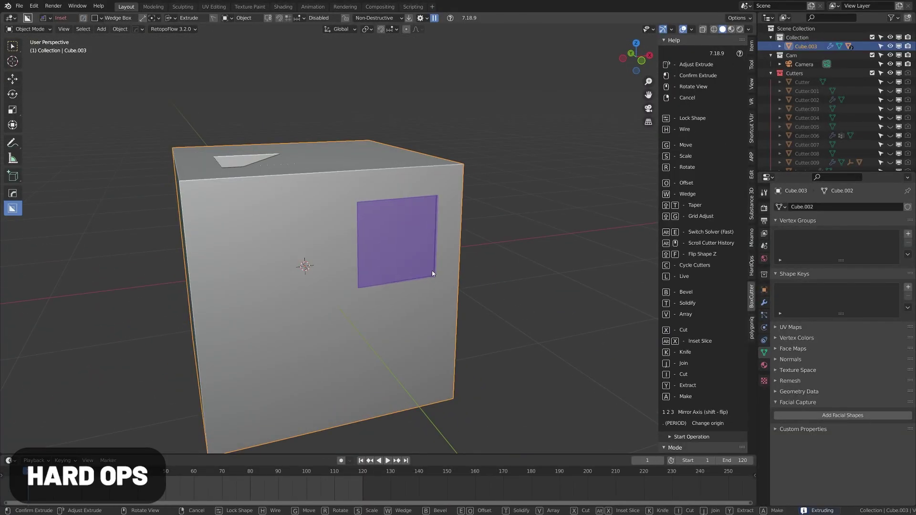
{"action": "key", "text": "b"}
{"action": "middle_click_drag", "start_coordinate": [425, 271], "coordinate": [407, 287]}
{"action": "key", "text": "a"}
{"action": "middle_click_drag", "start_coordinate": [333, 234], "coordinate": [348, 227]}
{"action": "left_click", "coordinate": [348, 228]}
{"action": "scroll", "coordinate": [337, 239], "scroll_direction": "up", "scroll_amount": 5}
{"action": "scroll", "coordinate": [355, 251], "scroll_direction": "down", "scroll_amount": 4}
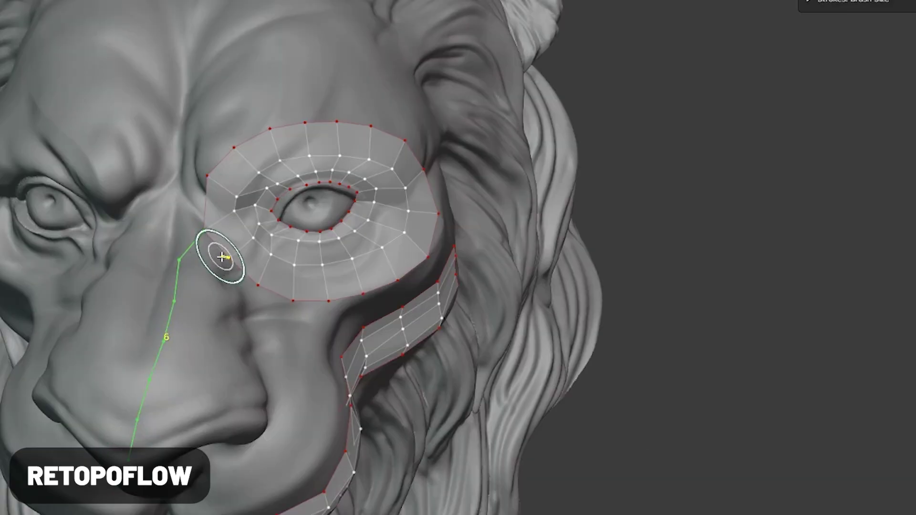
Draw a Patches retopology stroke down the lion's nose, then switch to PolyPen
{"action": "left_click_drag", "start_coordinate": [219, 255], "coordinate": [210, 434]}
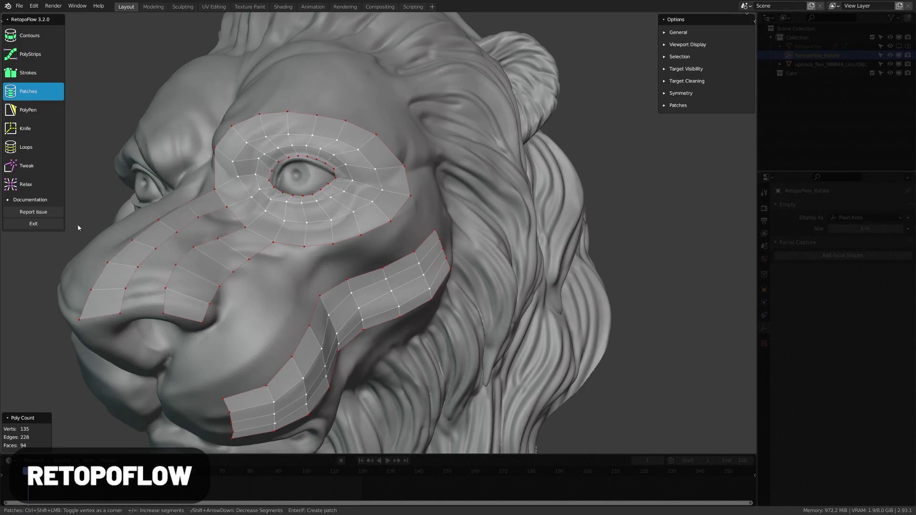
{"action": "left_click", "coordinate": [28, 112]}
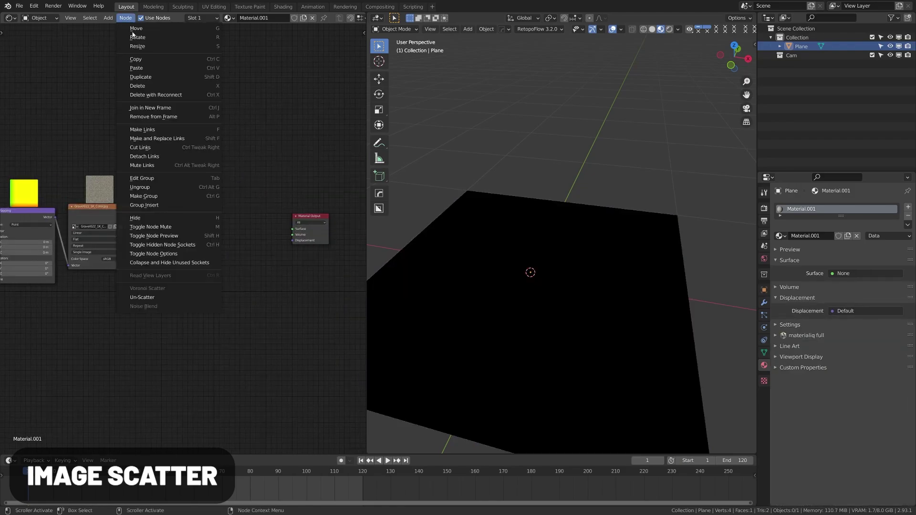
Convert the plane's gravel image into a scatter setup and adjust its Pattern Scale
{"action": "left_click", "coordinate": [209, 345]}
{"action": "left_click", "coordinate": [167, 405]}
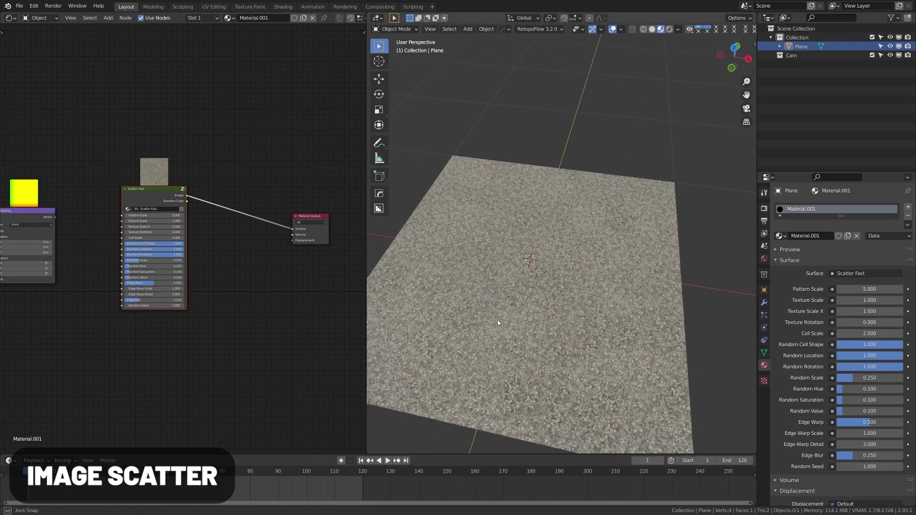
{"action": "scroll", "coordinate": [215, 205], "scroll_direction": "up", "scroll_amount": 1}
{"action": "left_click", "coordinate": [171, 208]}
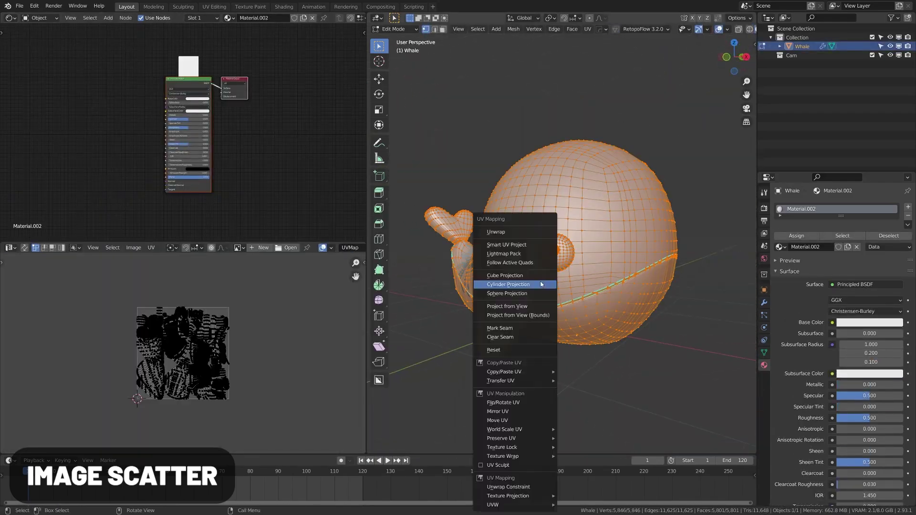
Cylinder-unwrap the whale and add a Scatter Fast node to its wood texture, tuning Tri-Planar Blending and Pattern Scale
{"action": "left_click", "coordinate": [541, 285]}
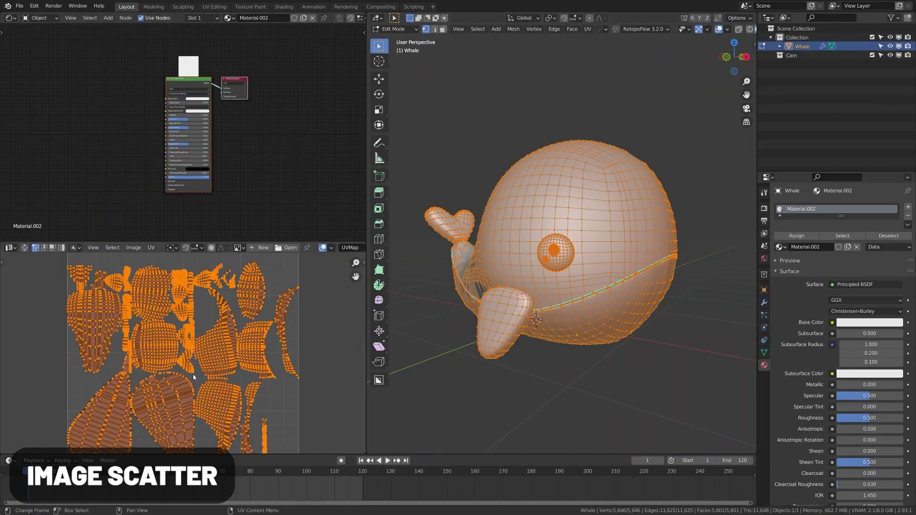
{"action": "key", "text": "ctrl+Tab"}
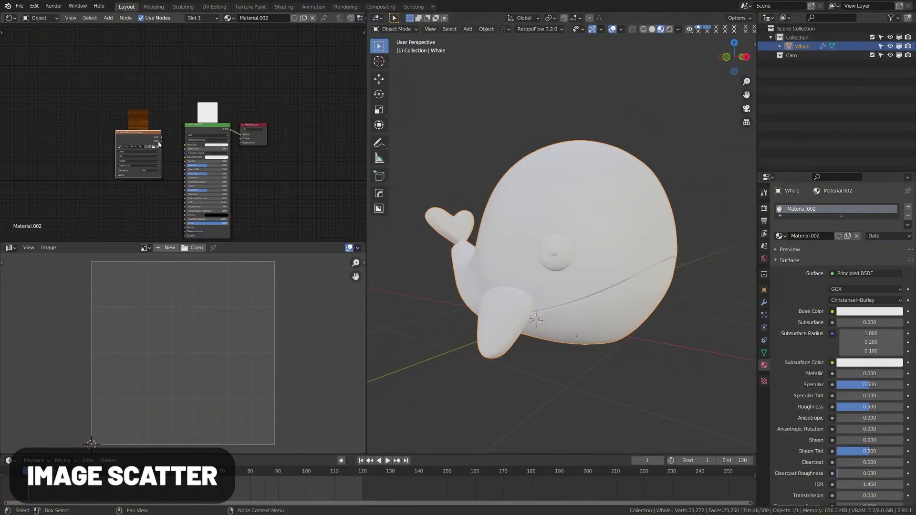
{"action": "middle_click_drag", "start_coordinate": [525, 310], "coordinate": [553, 284]}
{"action": "right_click", "coordinate": [199, 131]}
{"action": "left_click", "coordinate": [173, 266]}
{"action": "left_click", "coordinate": [148, 405]}
{"action": "left_click", "coordinate": [215, 96]}
{"action": "scroll", "coordinate": [216, 96], "scroll_direction": "up", "scroll_amount": 2}
{"action": "key", "text": "BackSpace"}
{"action": "key", "text": "BackSpace"}
{"action": "scroll", "coordinate": [205, 125], "scroll_direction": "up", "scroll_amount": 2}
{"action": "key", "text": "BackSpace"}
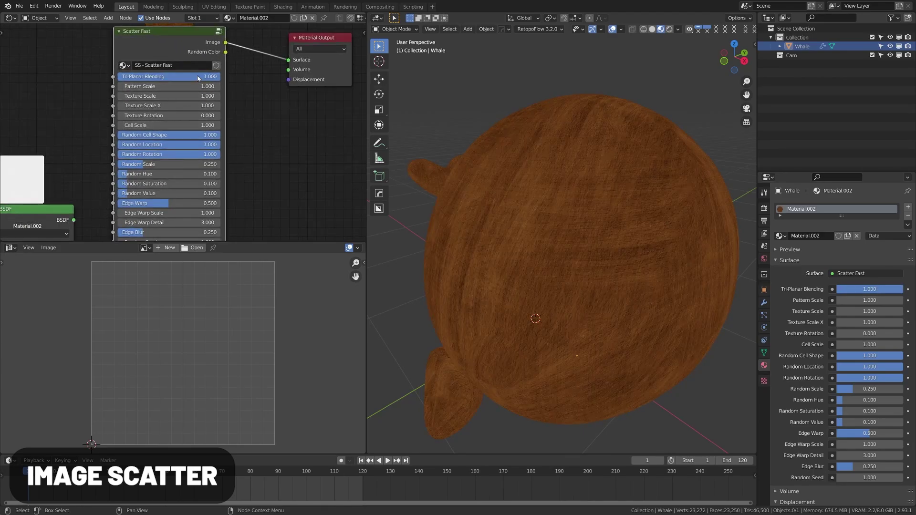
{"action": "middle_click_drag", "start_coordinate": [535, 286], "coordinate": [550, 233]}
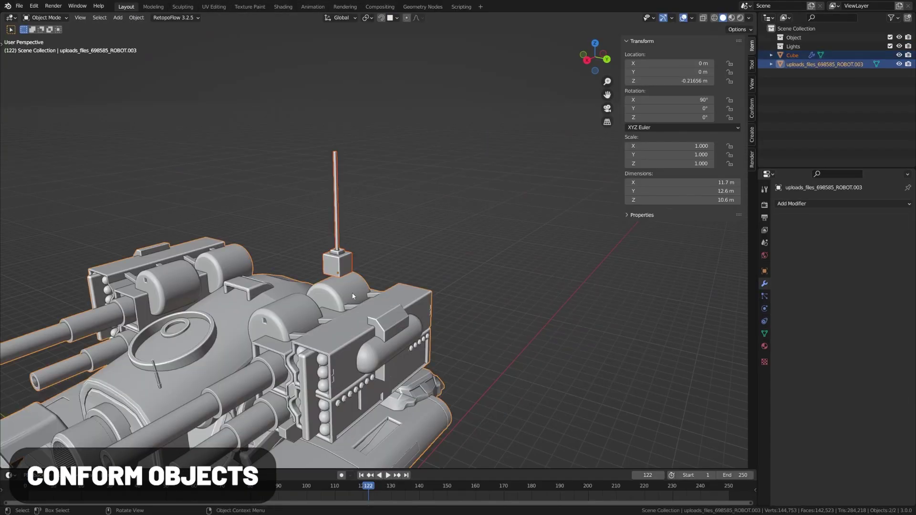
{"action": "key", "text": "F3"}
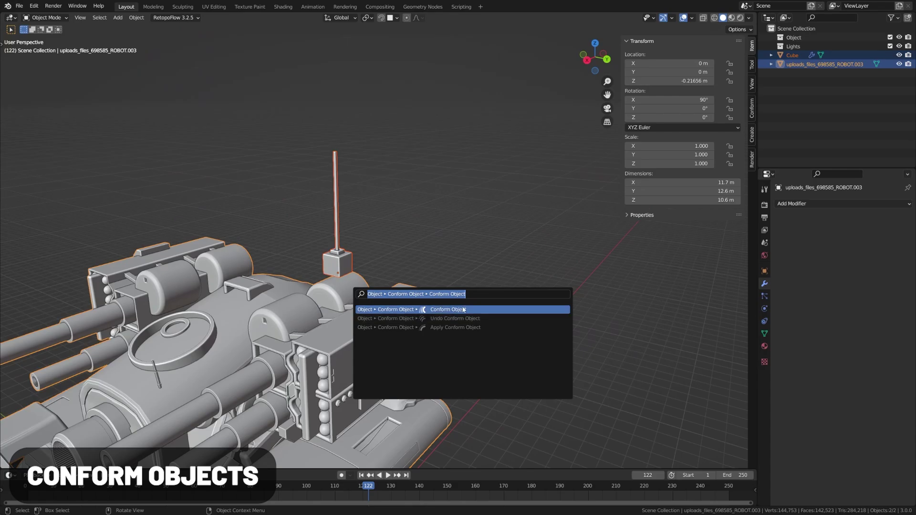
Run Conform Object to wrap the antenna onto the robot's surface, then view the antenna
{"action": "key", "text": "Return"}
{"action": "middle_click_drag", "start_coordinate": [460, 314], "coordinate": [285, 306]}
{"action": "scroll", "coordinate": [371, 284], "scroll_direction": "up", "scroll_amount": 3}
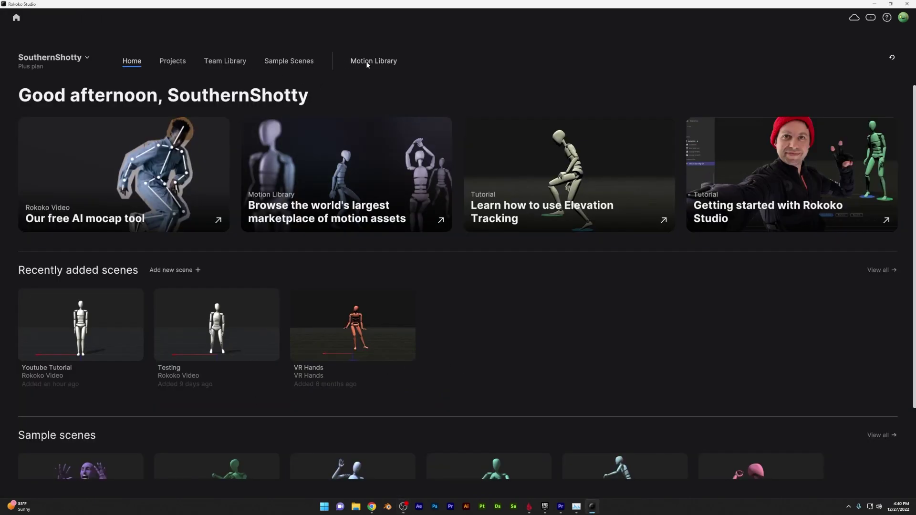
Preview the Dancing 56 animation in the Motion Library, then return to the library page
{"action": "left_click", "coordinate": [367, 64]}
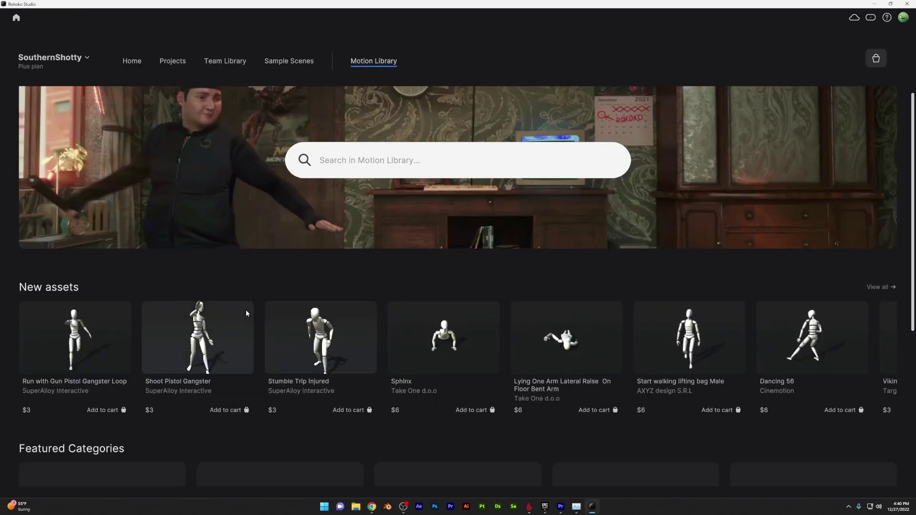
{"action": "scroll", "coordinate": [246, 310], "scroll_direction": "down", "scroll_amount": 2}
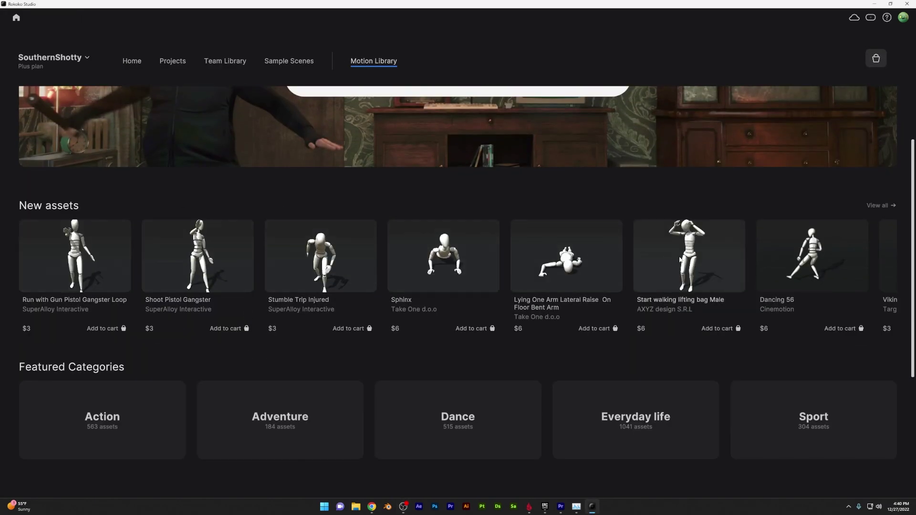
{"action": "left_click", "coordinate": [806, 265]}
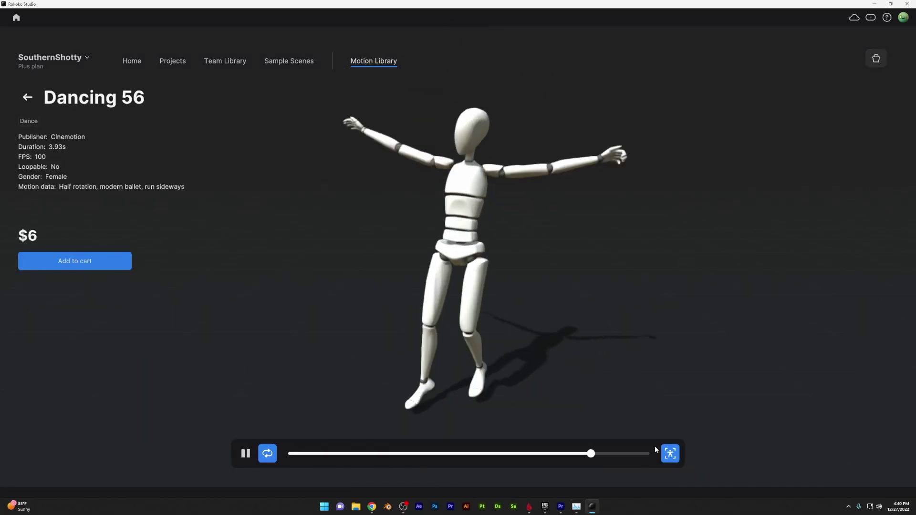
{"action": "left_click", "coordinate": [669, 456]}
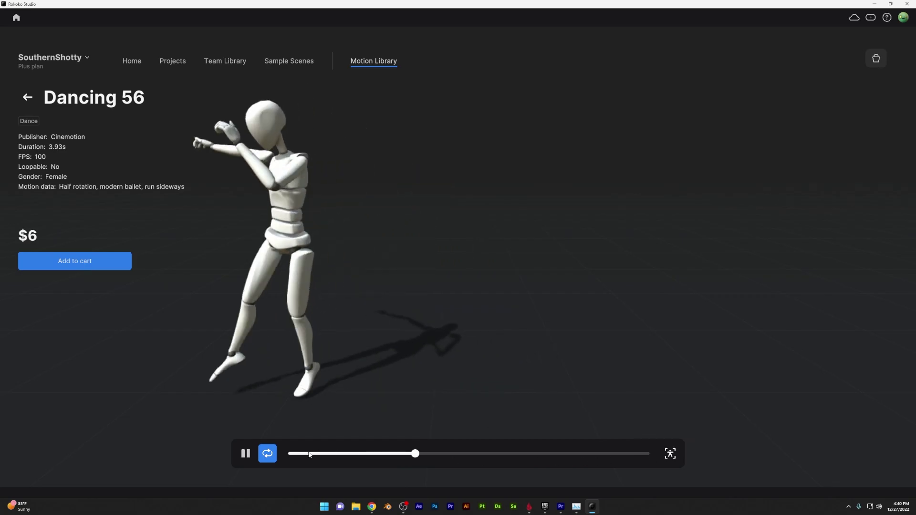
{"action": "key", "text": "alt+Left"}
{"action": "scroll", "coordinate": [548, 359], "scroll_direction": "up", "scroll_amount": 2}
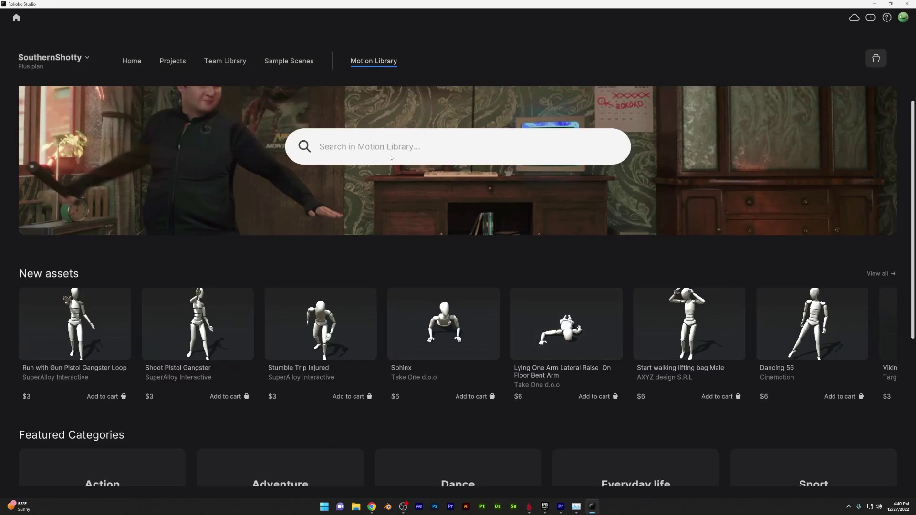
Search the Motion Library for 'running'
{"action": "left_click", "coordinate": [401, 147]}
{"action": "type", "text": "running"}
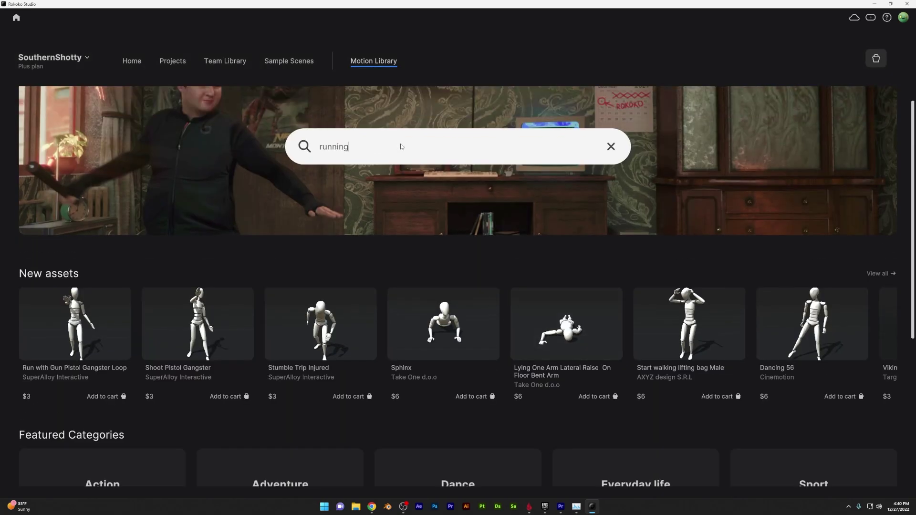
{"action": "key", "text": "Return"}
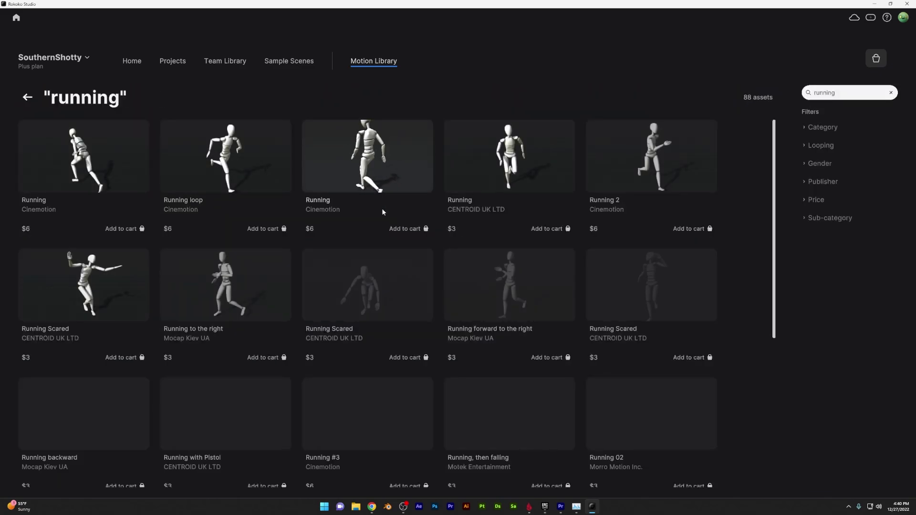